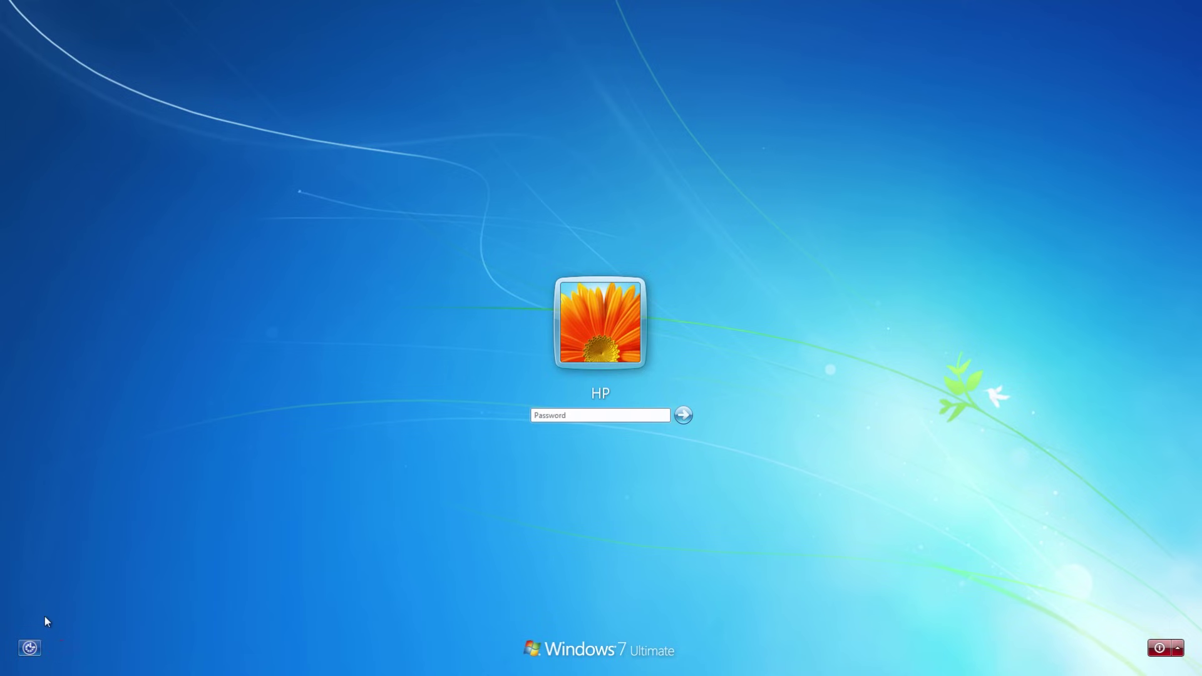
Browse Explorer into C:\Windows\System32 and scroll through its programs.
{"action": "left_click", "coordinate": [29, 648]}
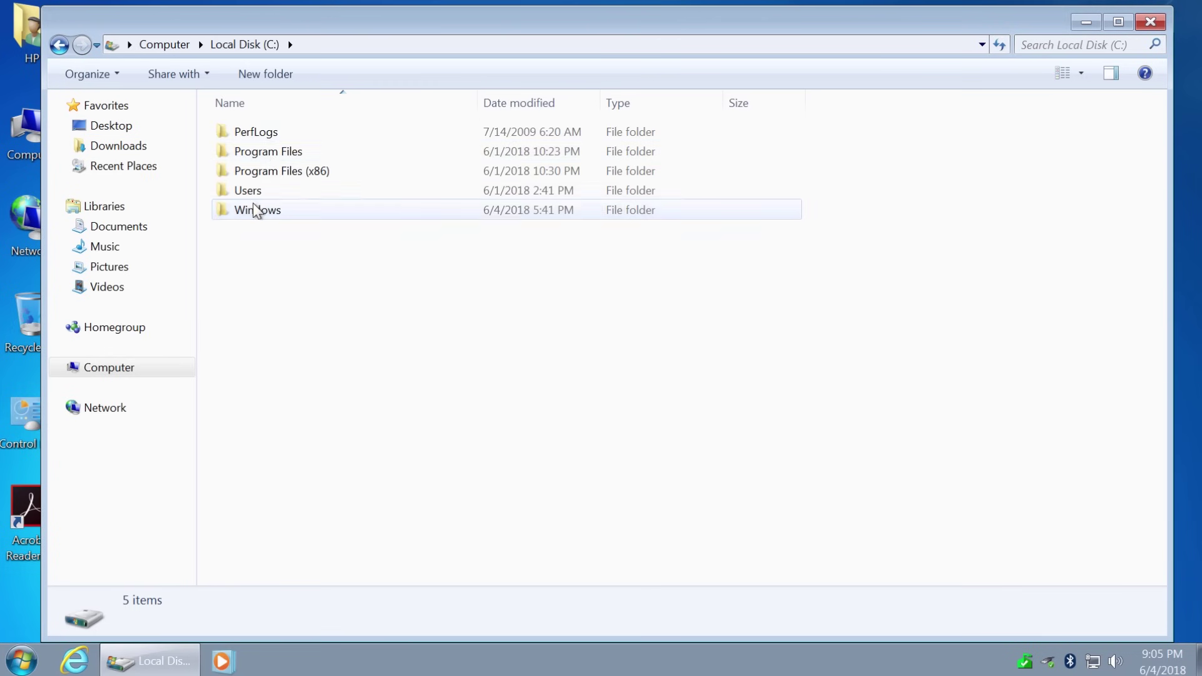
{"action": "double_click", "coordinate": [252, 210]}
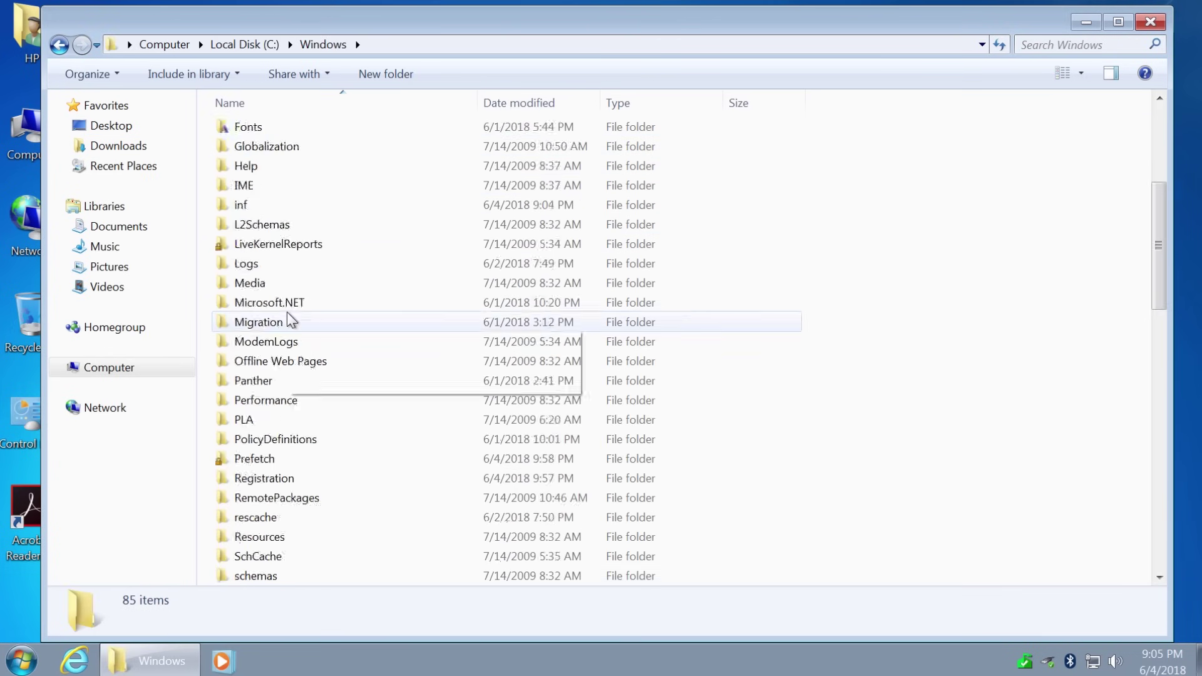
{"action": "scroll", "coordinate": [287, 313], "scroll_direction": "down", "scroll_amount": 7}
{"action": "double_click", "coordinate": [287, 320]}
{"action": "left_click_drag", "start_coordinate": [1160, 103], "coordinate": [1159, 277]}
{"action": "left_click_drag", "start_coordinate": [1155, 321], "coordinate": [1159, 470]}
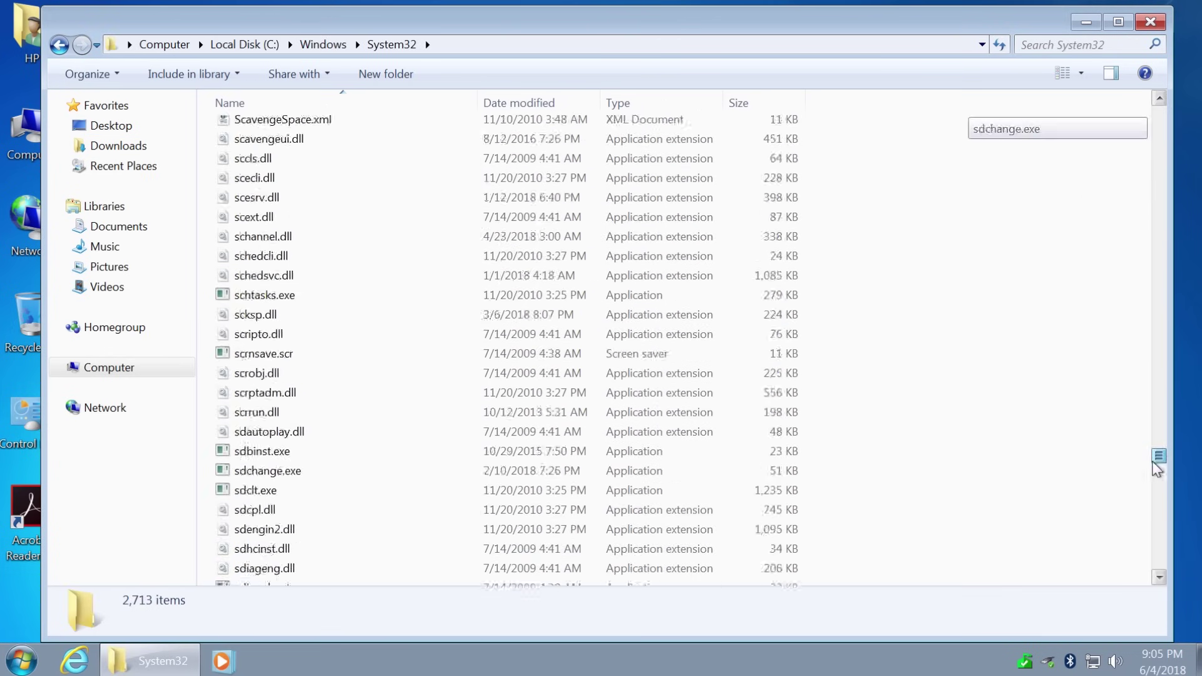
Test-launch utilman.exe and cmd.exe from System32, closing each afterward.
{"action": "double_click", "coordinate": [265, 377]}
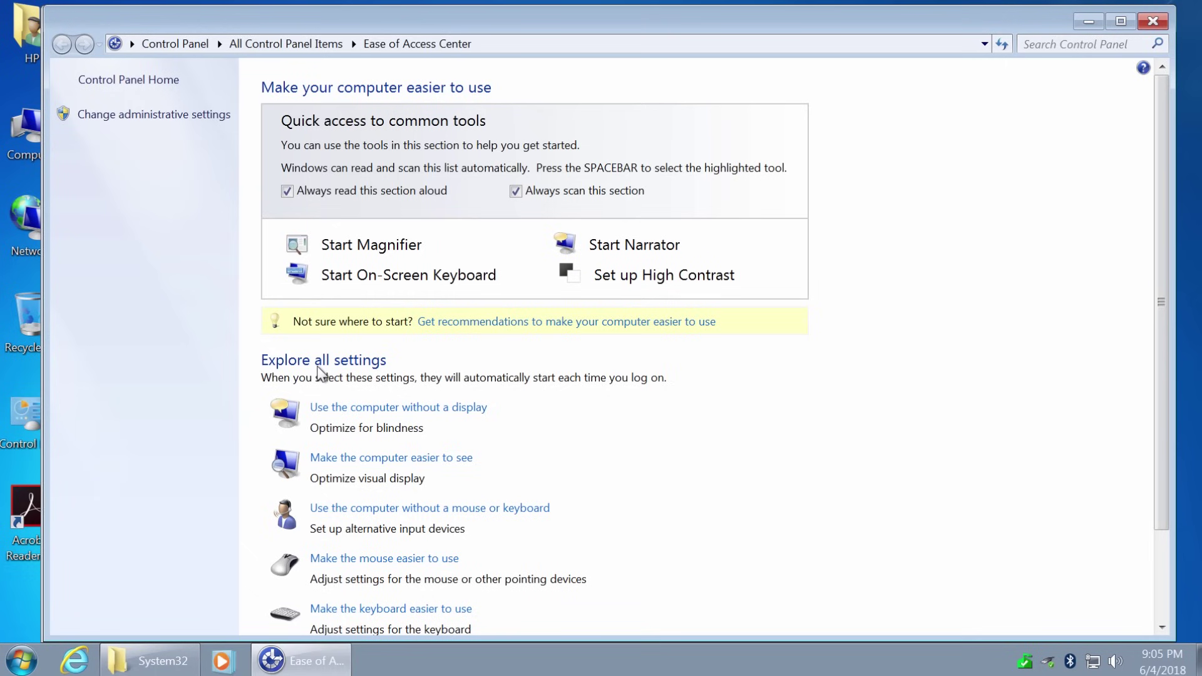
{"action": "left_click", "coordinate": [1151, 20]}
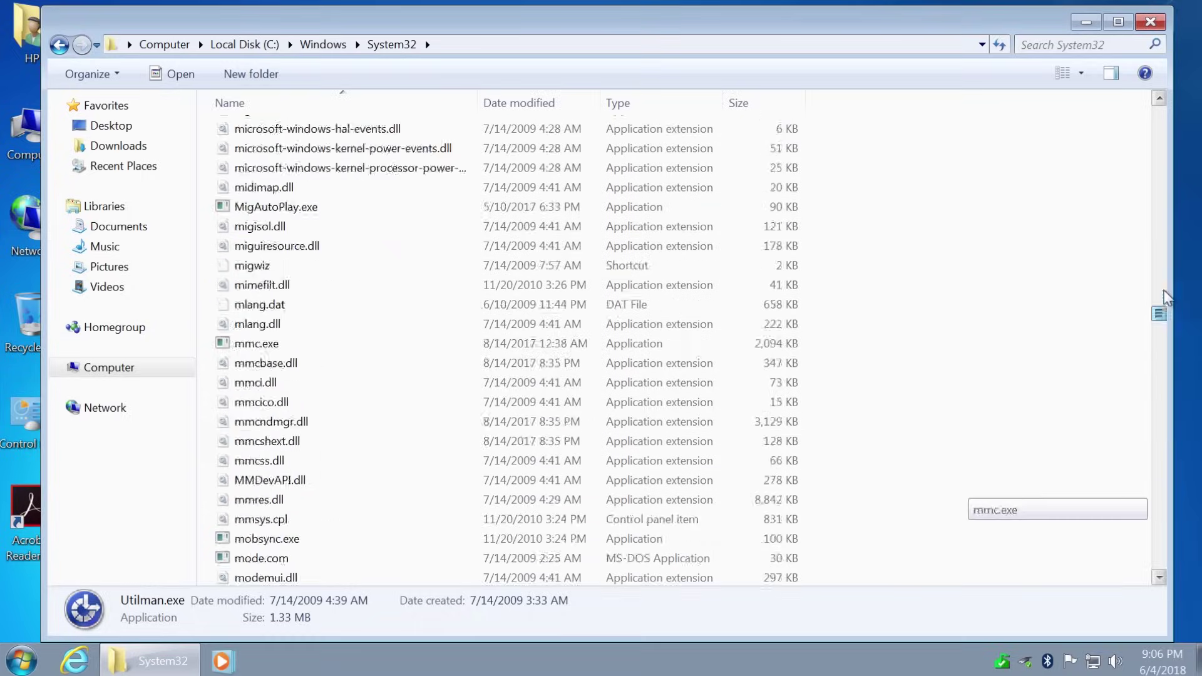
{"action": "left_click_drag", "start_coordinate": [1160, 294], "coordinate": [1160, 185]}
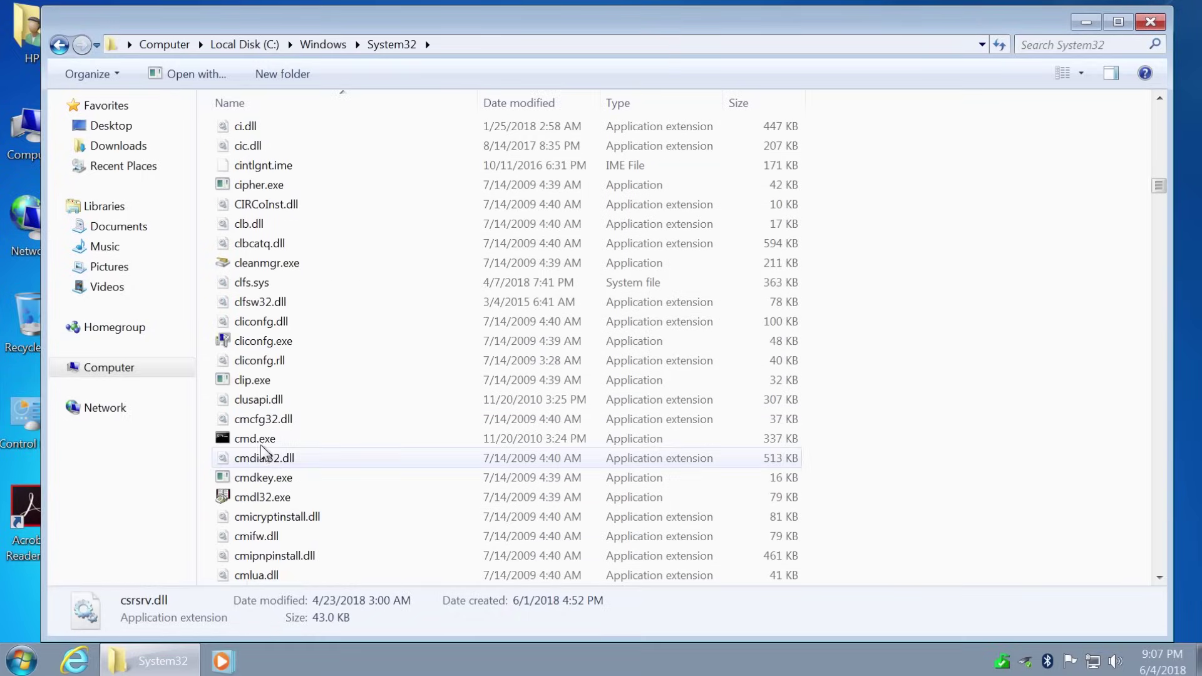
{"action": "left_click", "coordinate": [253, 440]}
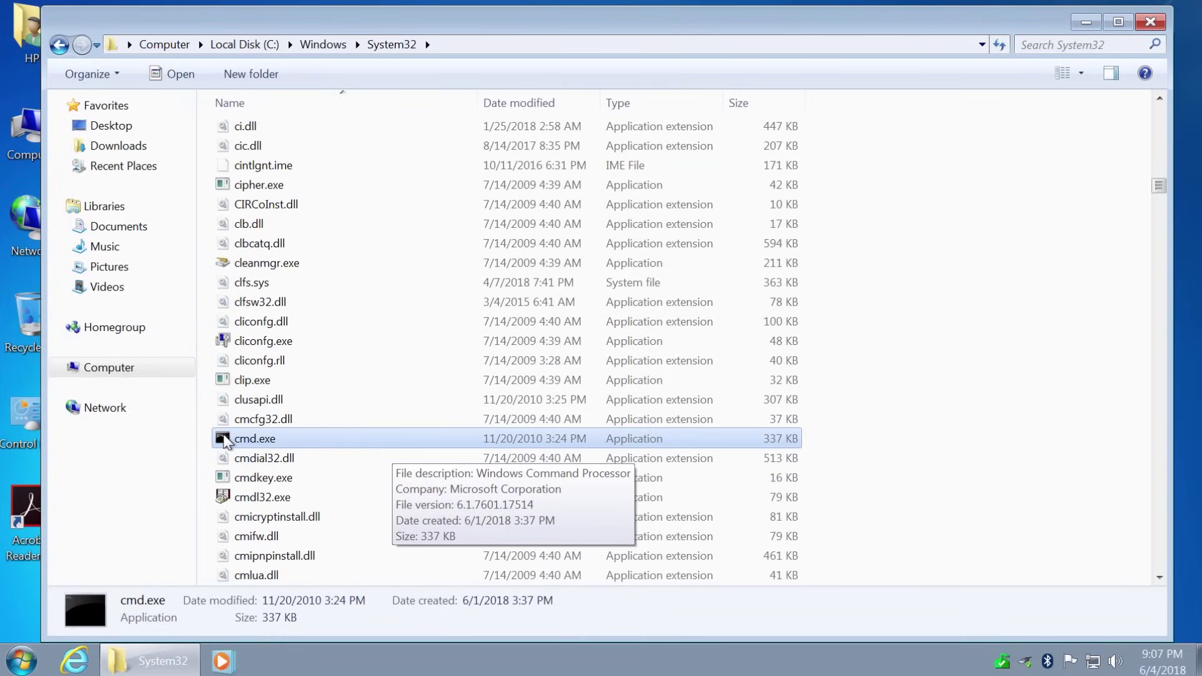
{"action": "double_click", "coordinate": [225, 442]}
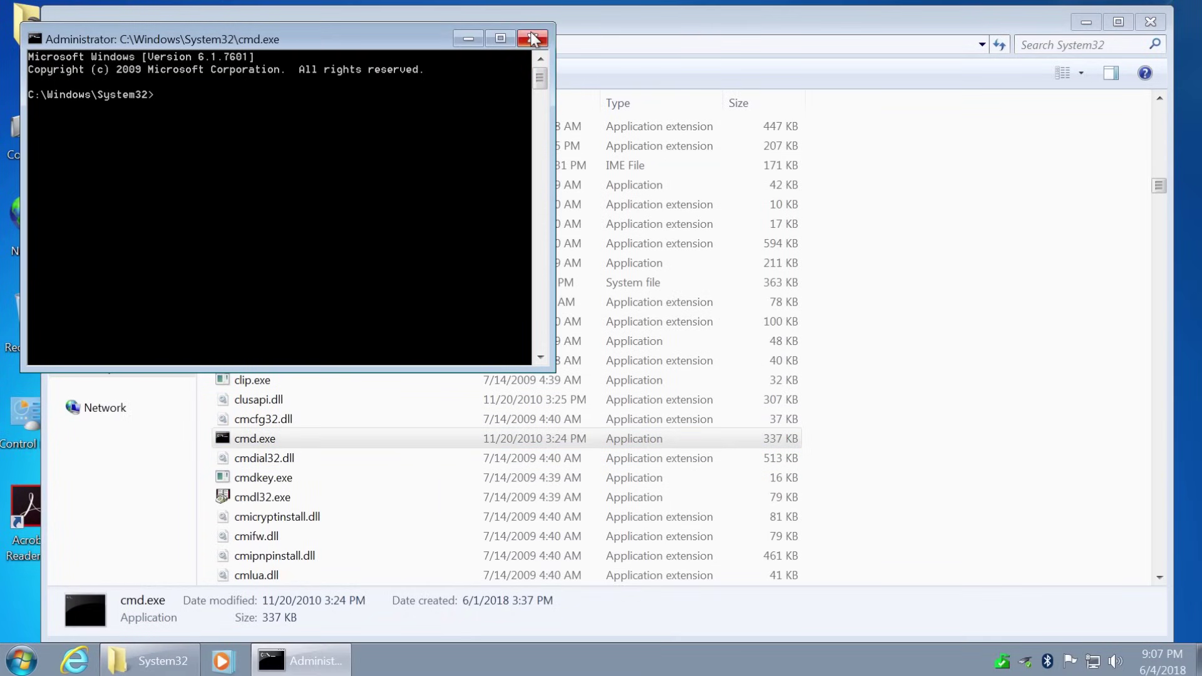
{"action": "left_click", "coordinate": [533, 38]}
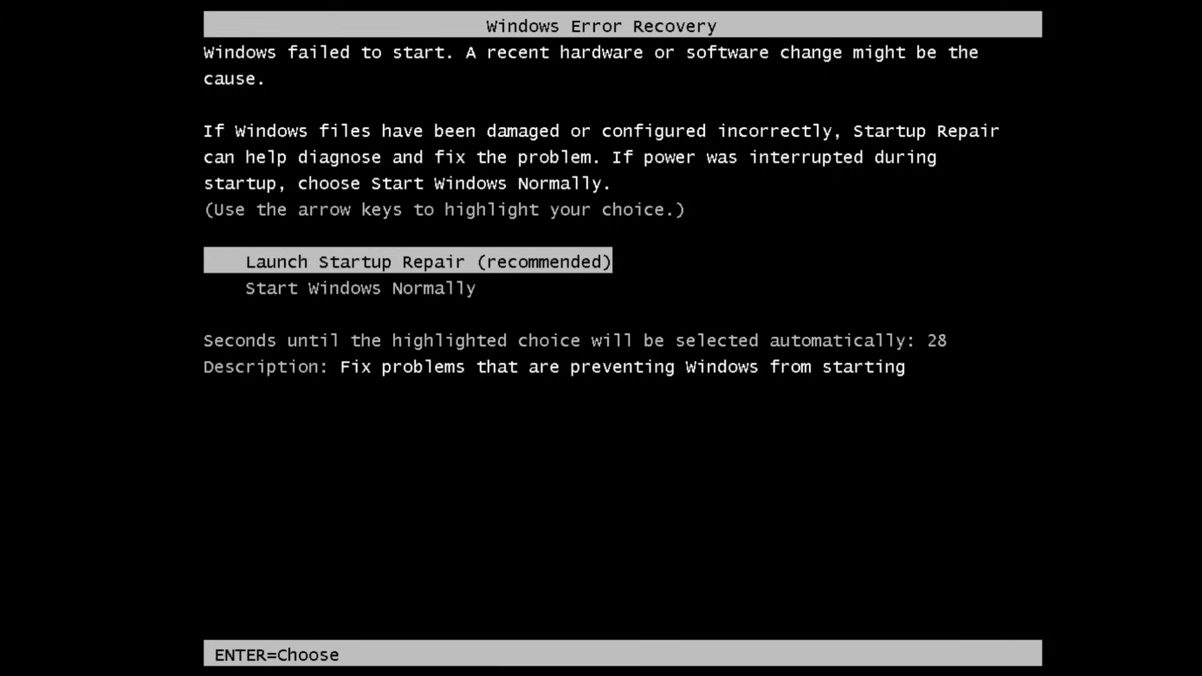
Run Startup Repair, cancel System Restore, and open erofflps.txt from the problem details.
{"action": "key", "text": "Return"}
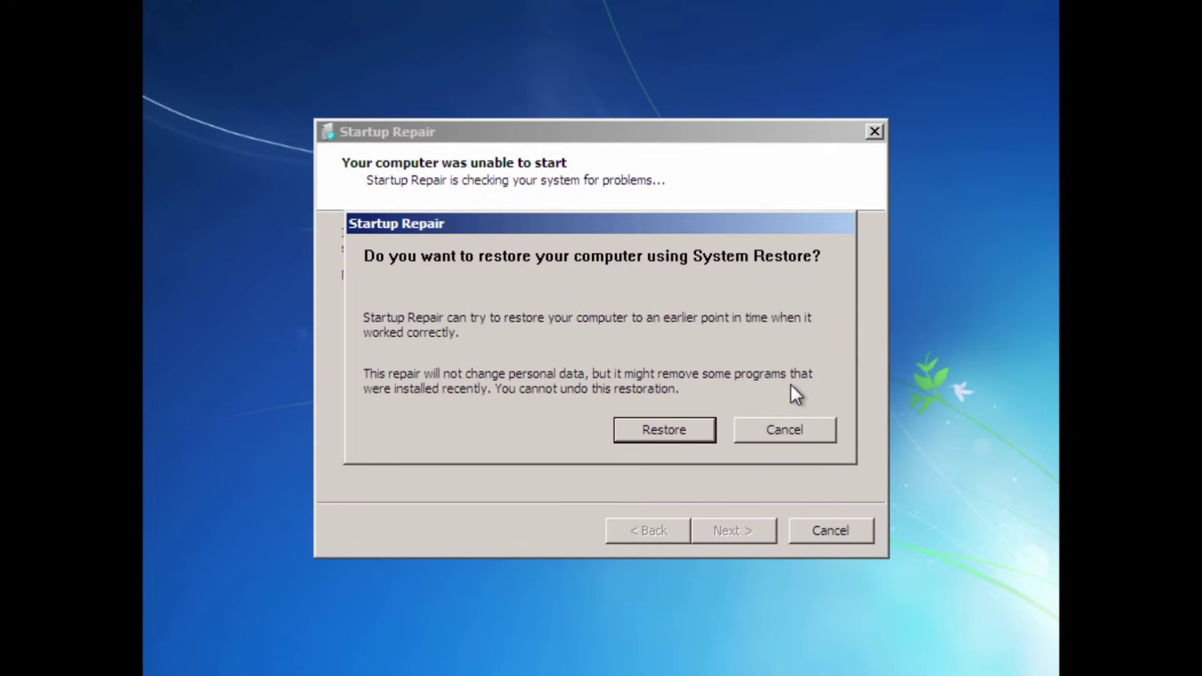
{"action": "left_click", "coordinate": [793, 428]}
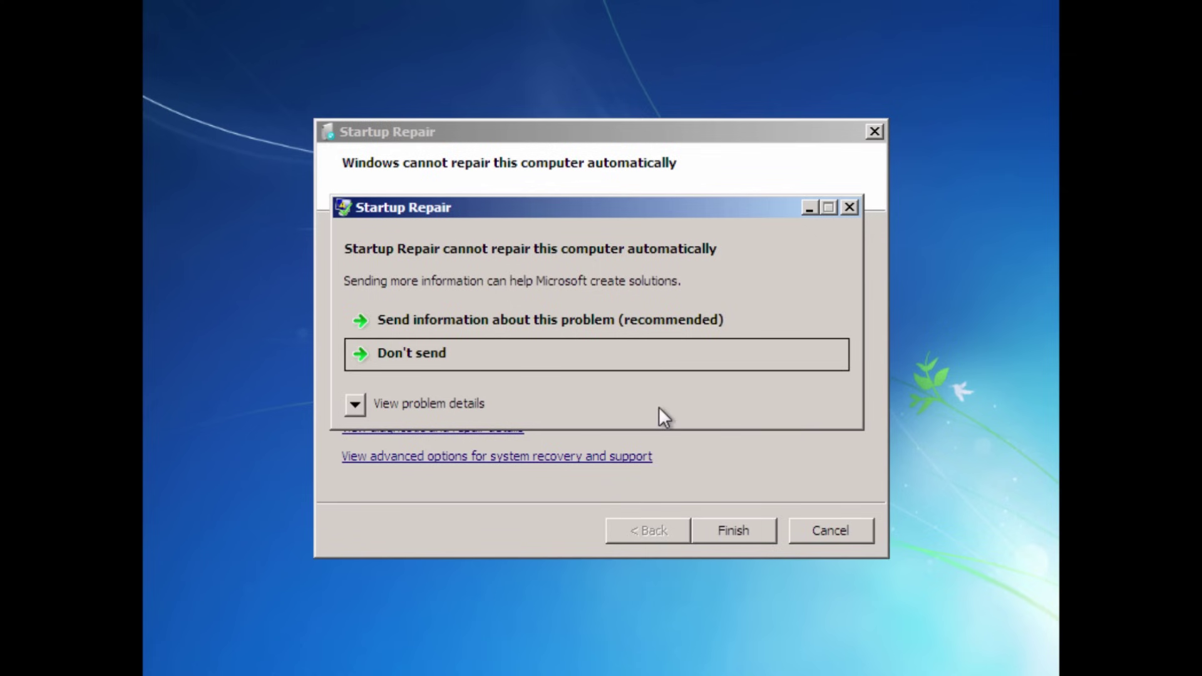
{"action": "left_click", "coordinate": [356, 402]}
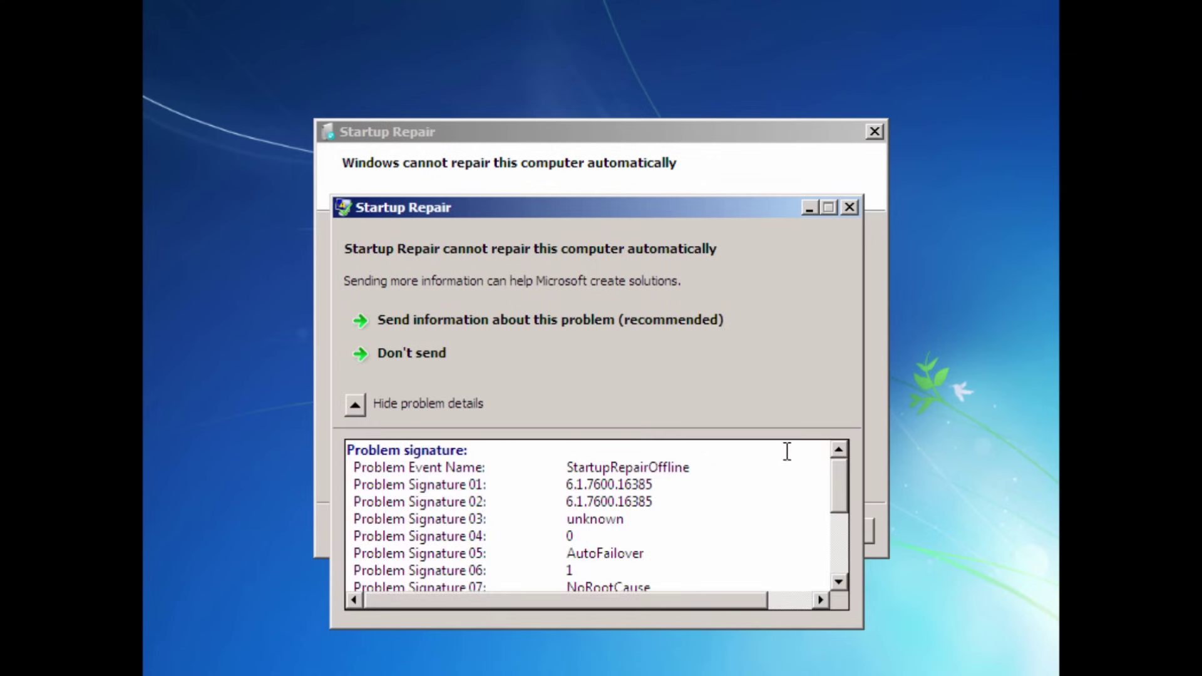
{"action": "left_click_drag", "start_coordinate": [848, 477], "coordinate": [841, 555]}
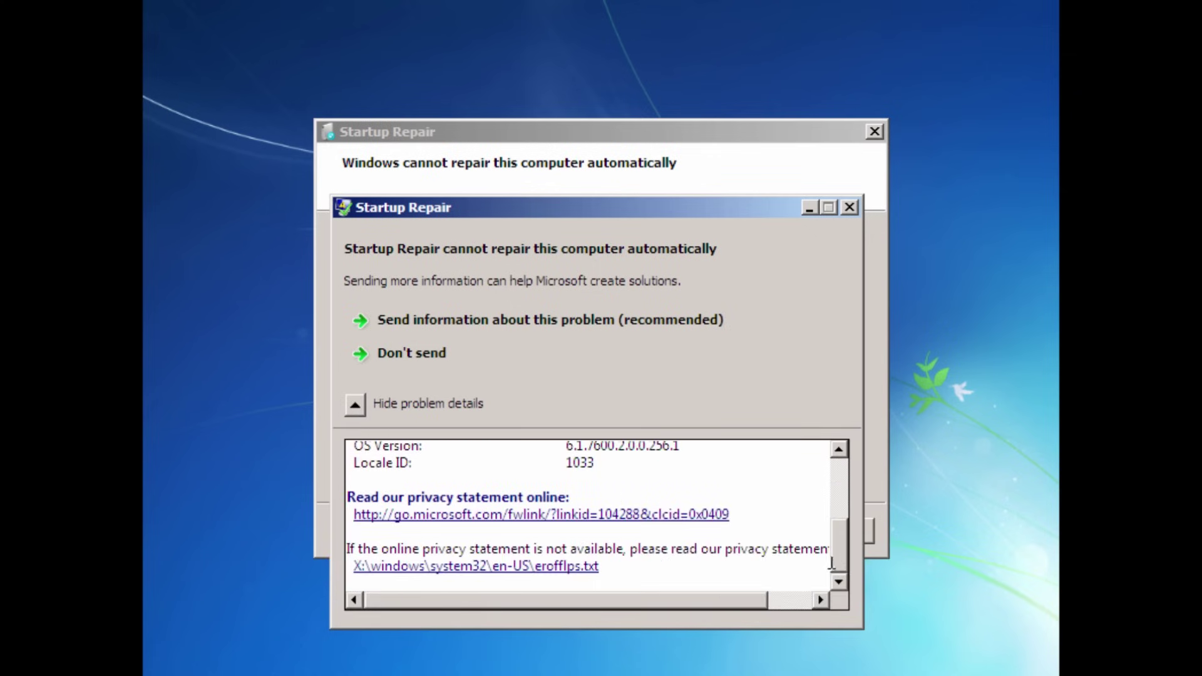
{"action": "left_click", "coordinate": [434, 569]}
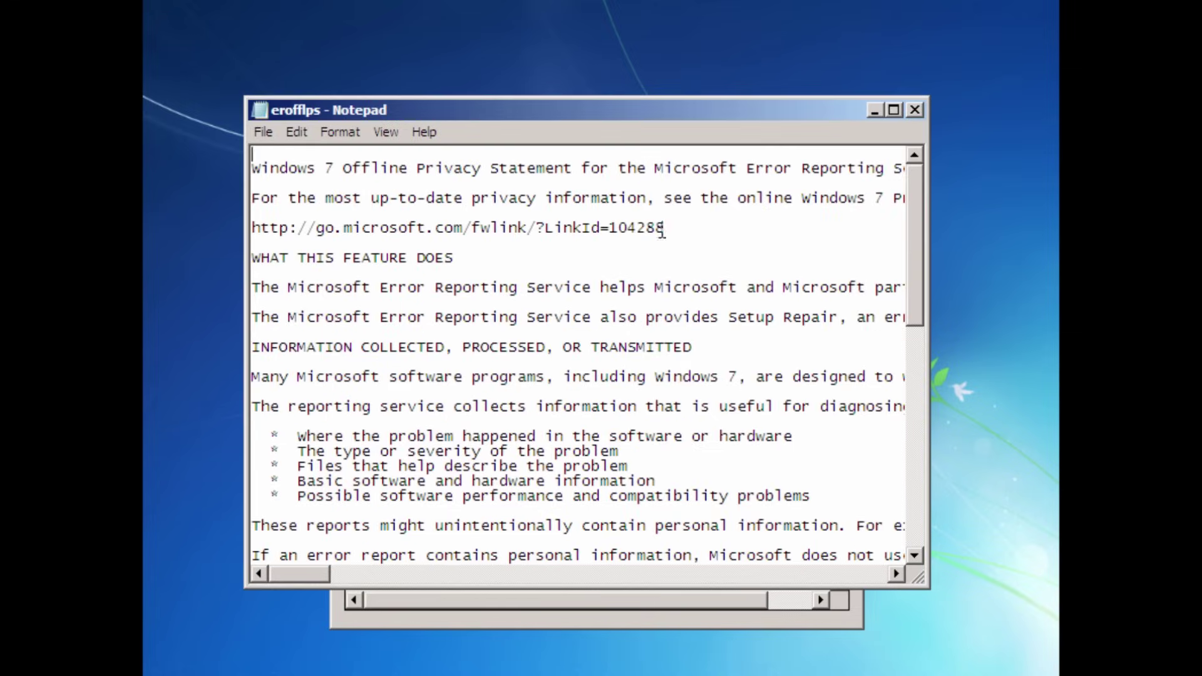
Open Notepad's File > Open dialog with All Files shown and browse to Computer.
{"action": "left_click", "coordinate": [265, 134]}
{"action": "left_click", "coordinate": [283, 174]}
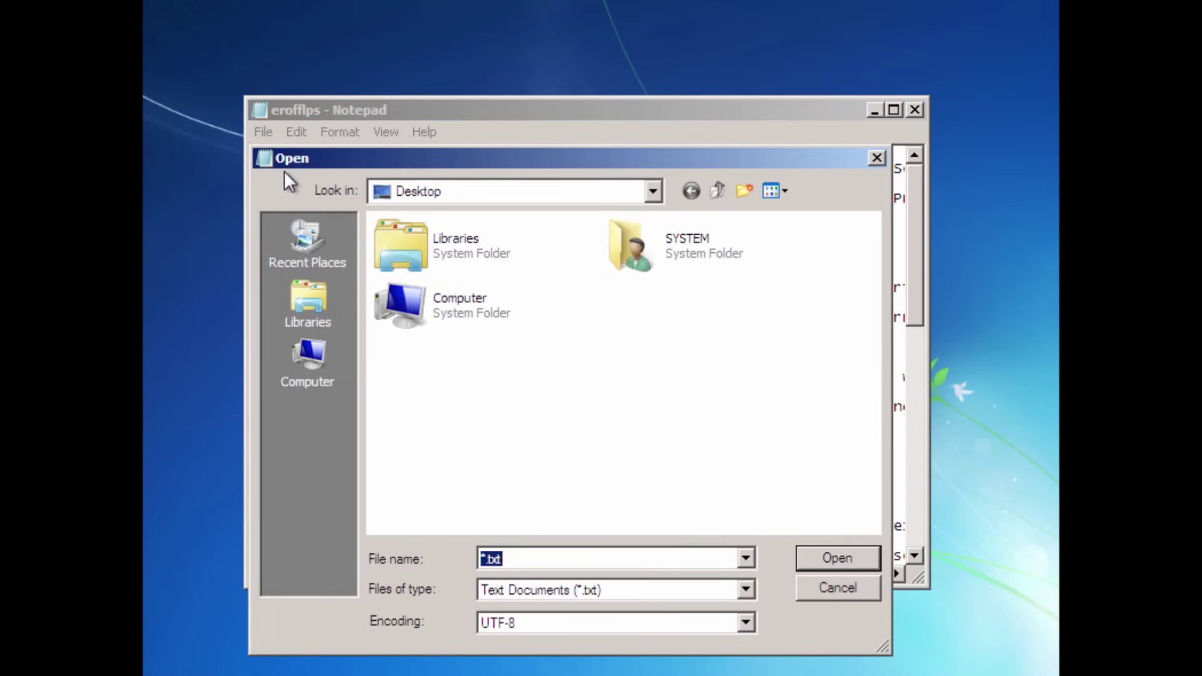
{"action": "left_click", "coordinate": [698, 586]}
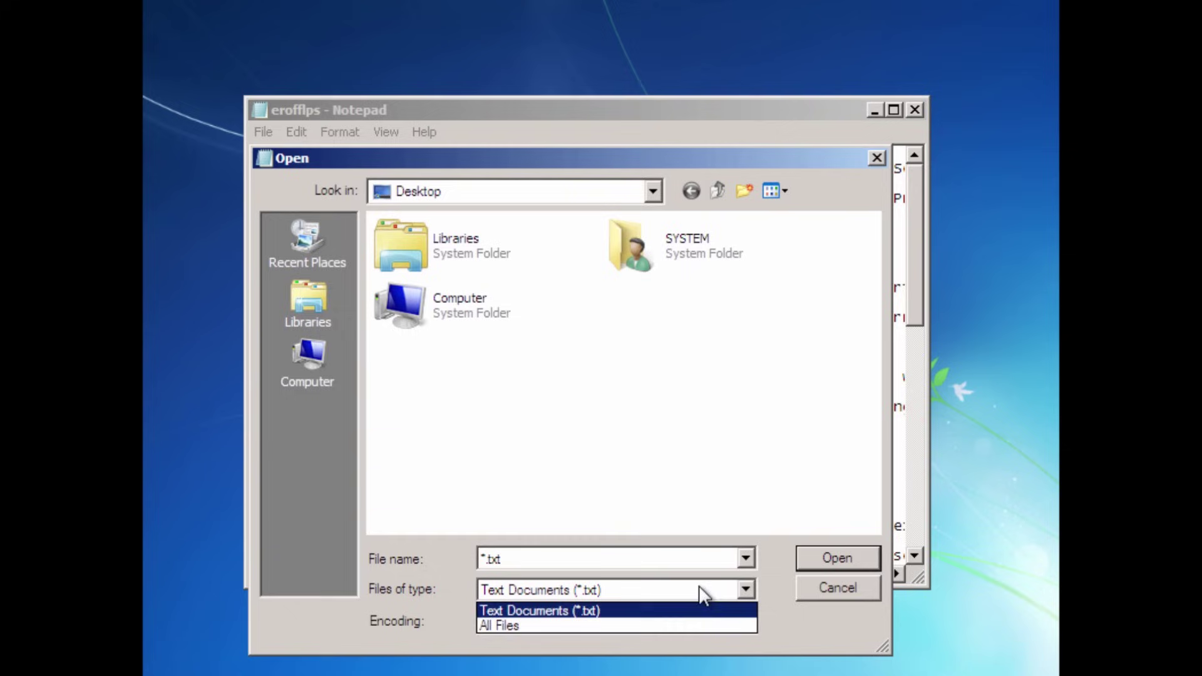
{"action": "left_click", "coordinate": [699, 619]}
{"action": "left_click", "coordinate": [668, 450]}
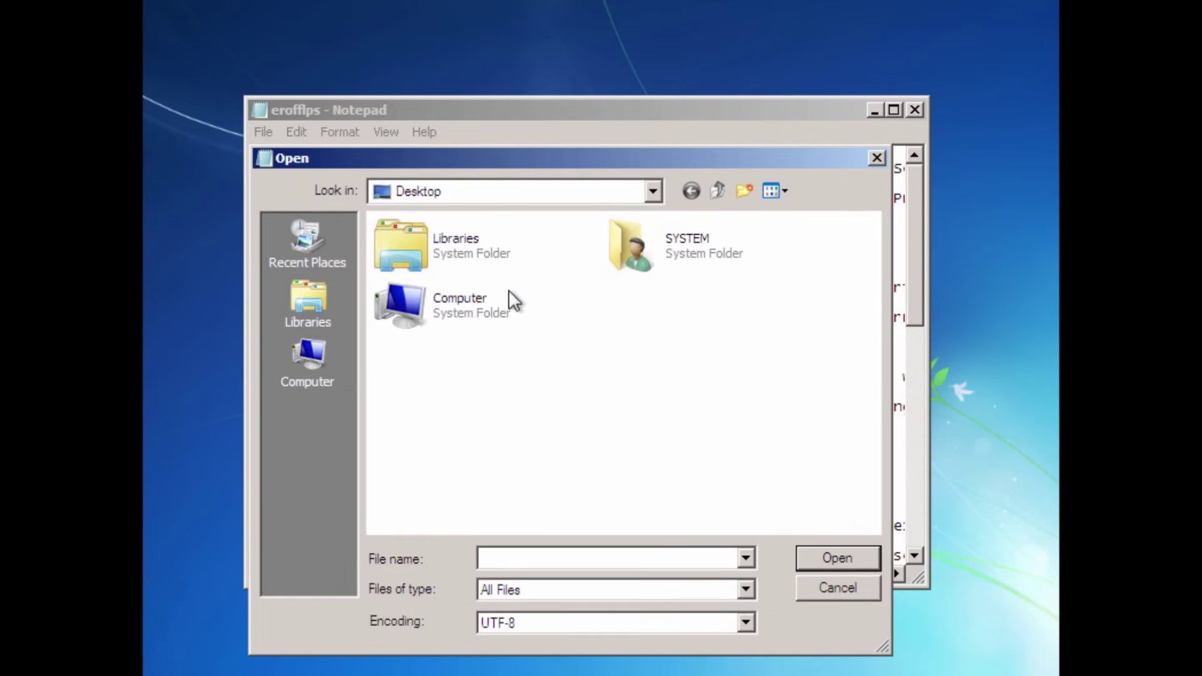
{"action": "double_click", "coordinate": [413, 293]}
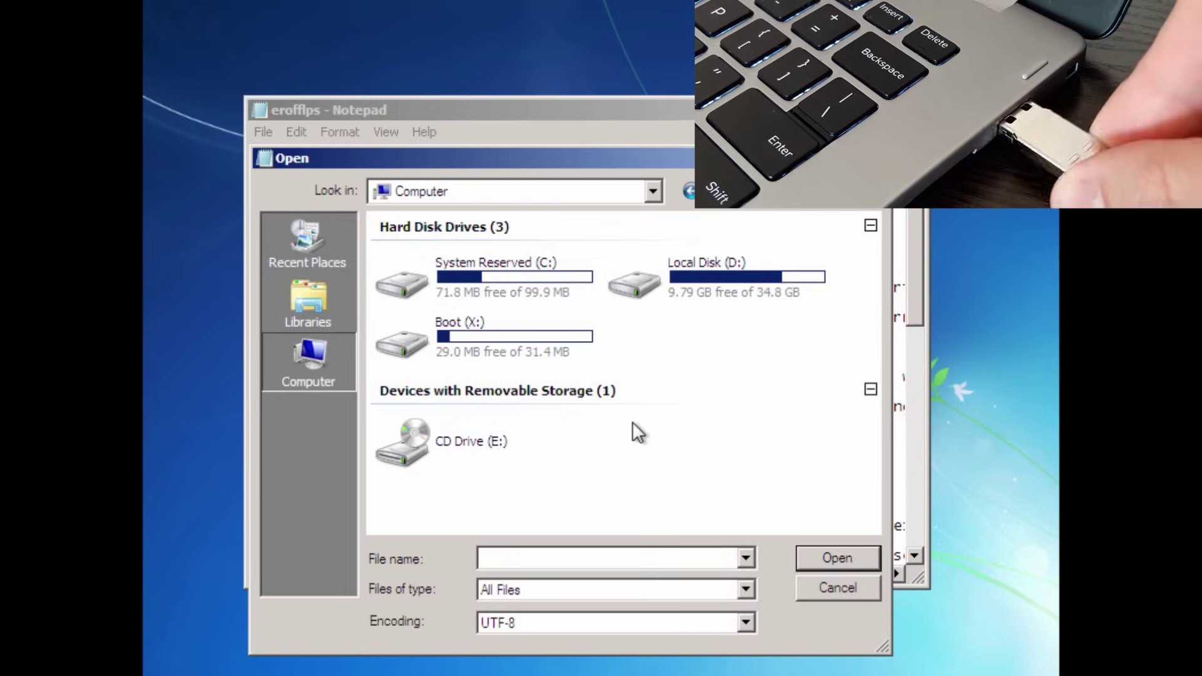
Refresh the drive list and check the STORAGE (F:) and Local Disk (D:) drives.
{"action": "right_click", "coordinate": [633, 422]}
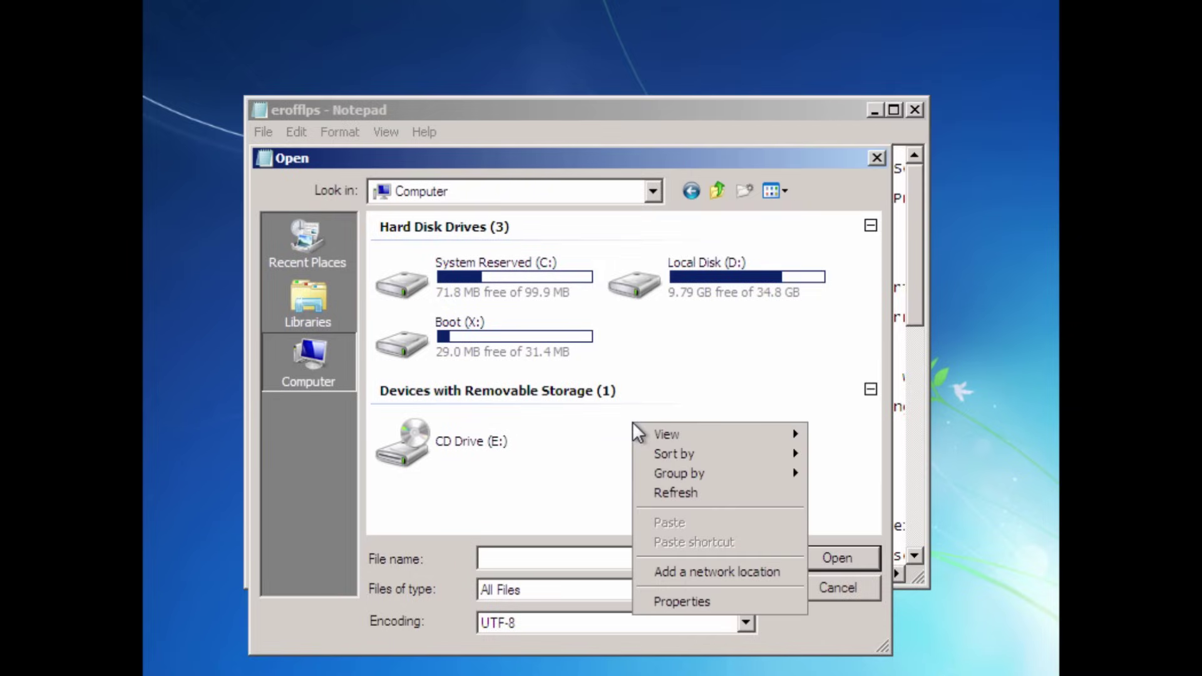
{"action": "left_click", "coordinate": [667, 493]}
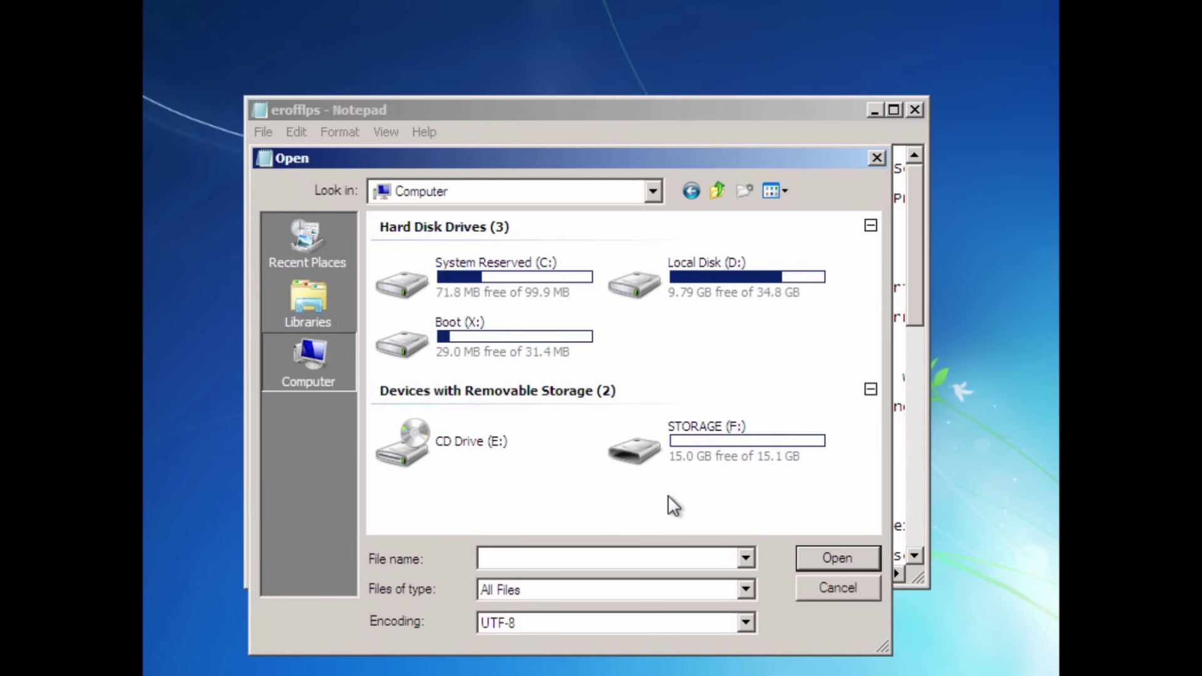
{"action": "double_click", "coordinate": [660, 428]}
{"action": "left_click", "coordinate": [716, 191]}
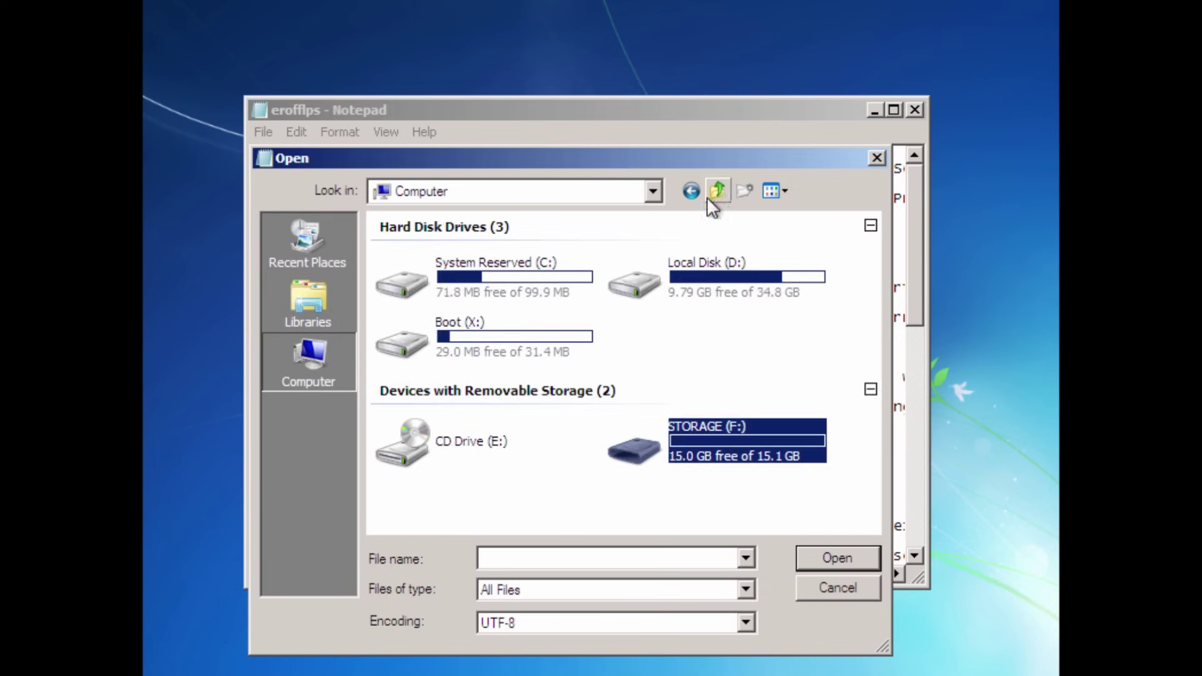
{"action": "left_click", "coordinate": [716, 388]}
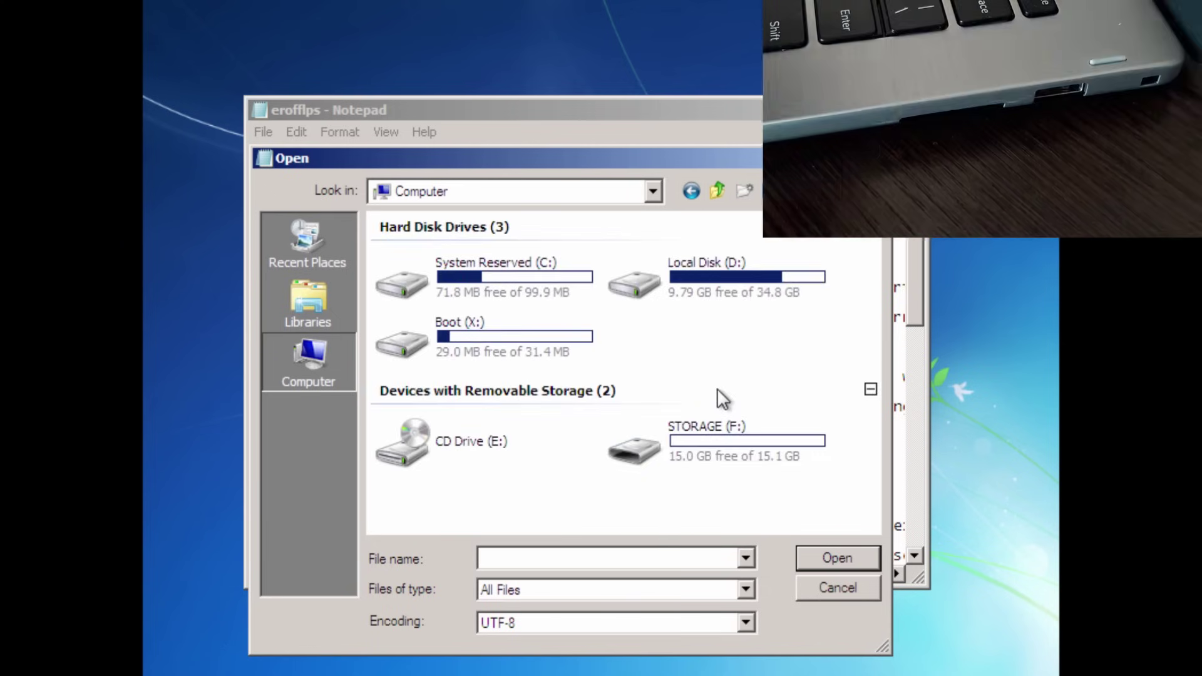
{"action": "right_click", "coordinate": [634, 487]}
{"action": "left_click", "coordinate": [711, 555]}
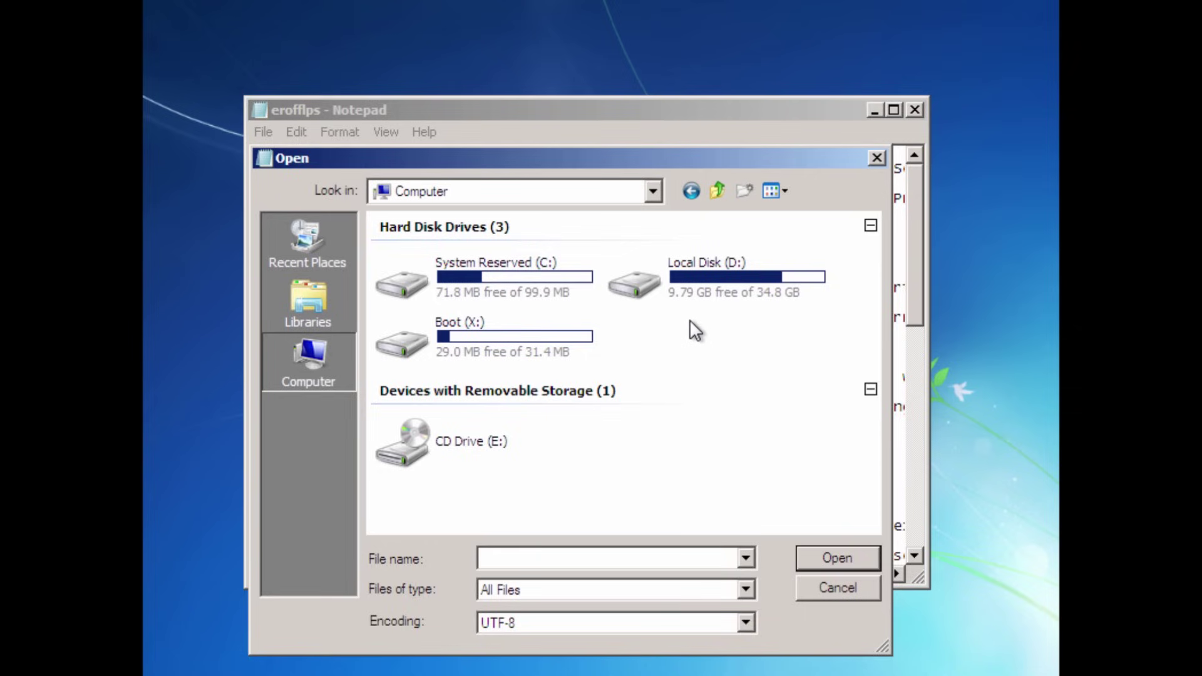
{"action": "double_click", "coordinate": [663, 280]}
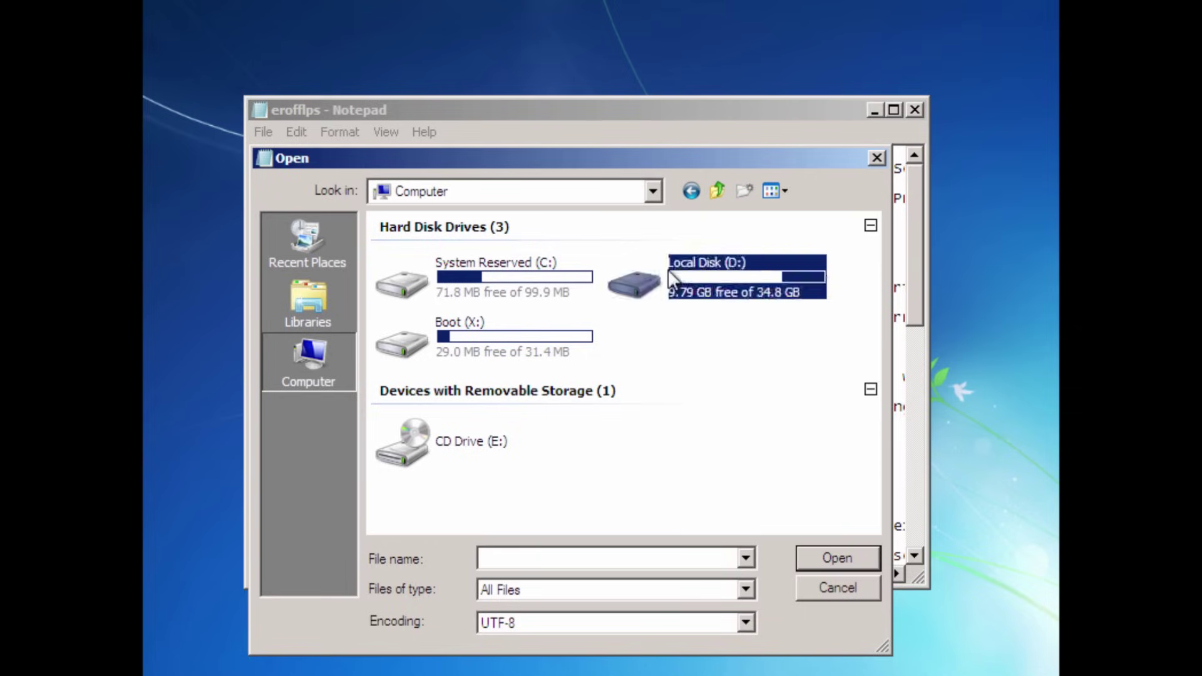
{"action": "left_click", "coordinate": [717, 188]}
Check System Reserved (C:) and Boot (X:), then open D:\Windows.
{"action": "double_click", "coordinate": [455, 268]}
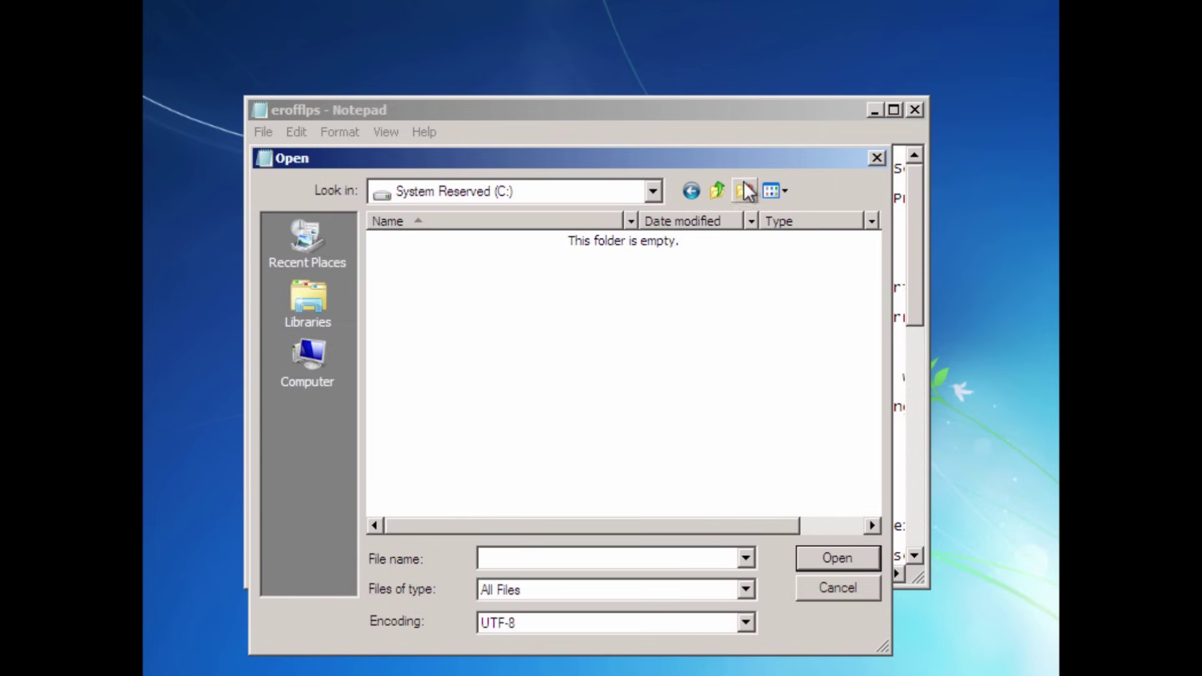
{"action": "left_click", "coordinate": [720, 192]}
{"action": "left_click", "coordinate": [678, 463]}
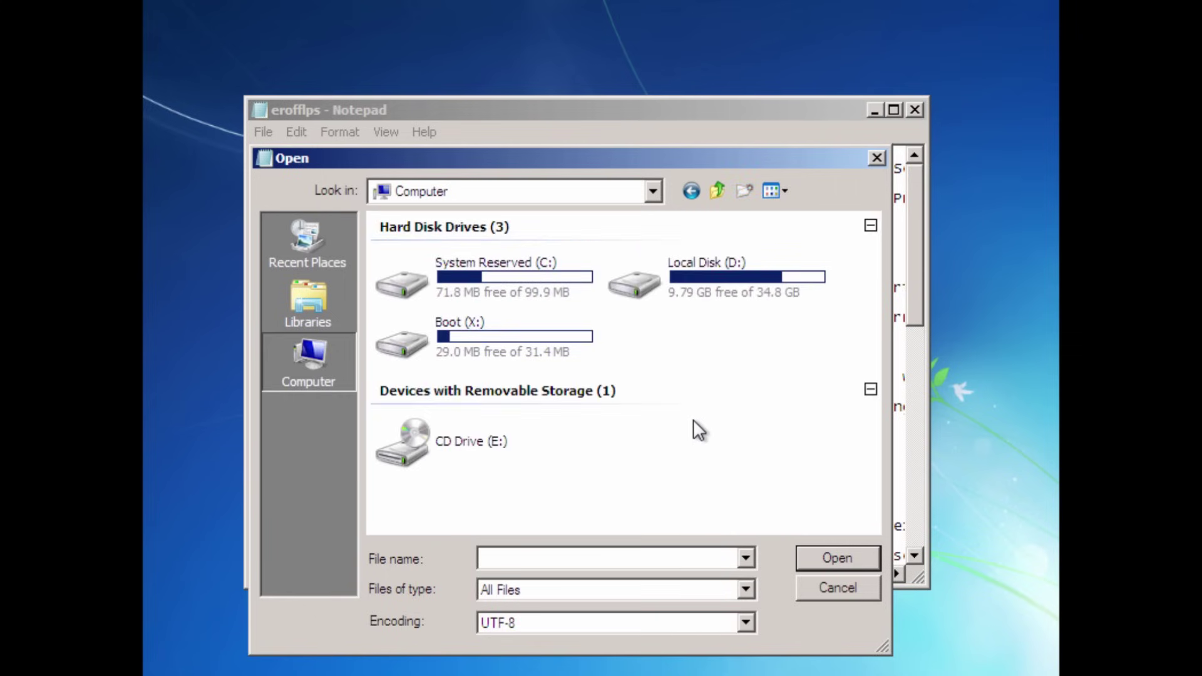
{"action": "double_click", "coordinate": [672, 267]}
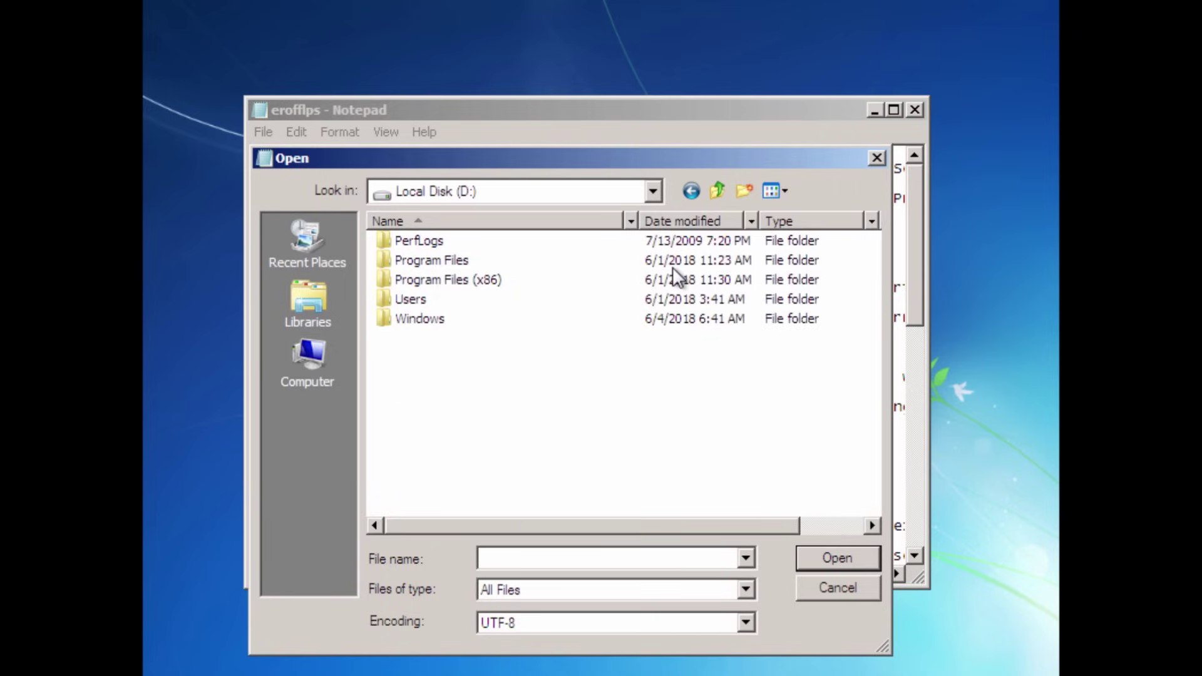
{"action": "left_click", "coordinate": [434, 322]}
{"action": "left_click", "coordinate": [717, 191]}
{"action": "left_click", "coordinate": [457, 334]}
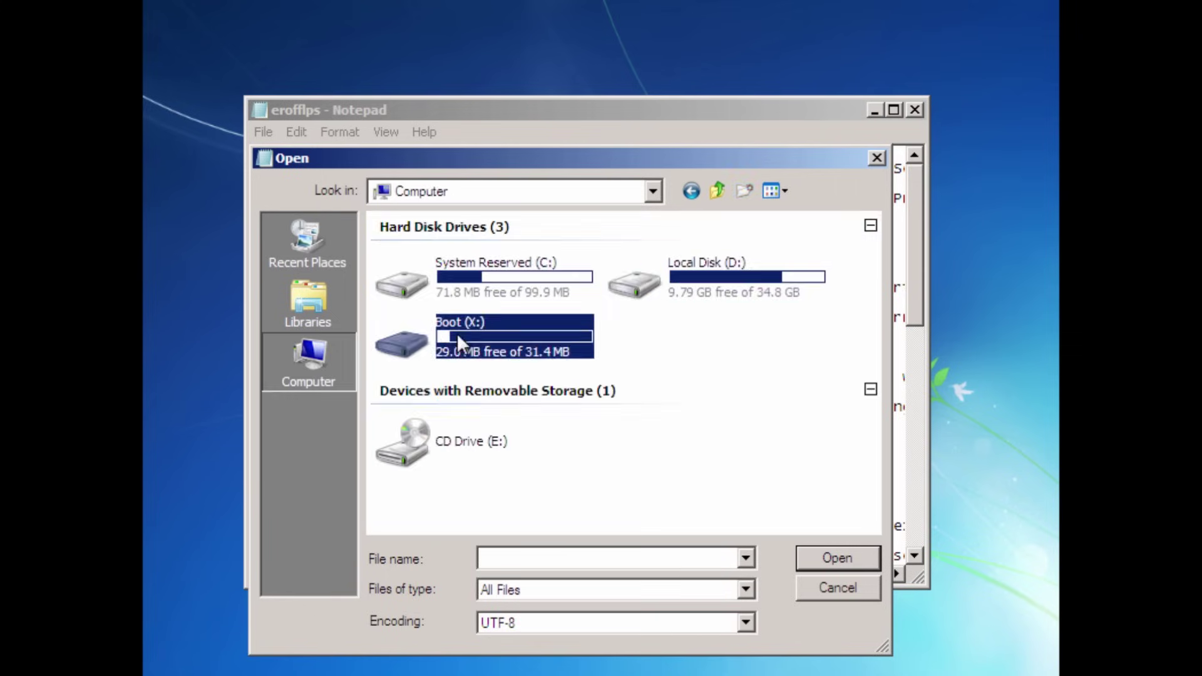
{"action": "double_click", "coordinate": [458, 334]}
{"action": "left_click", "coordinate": [433, 297]}
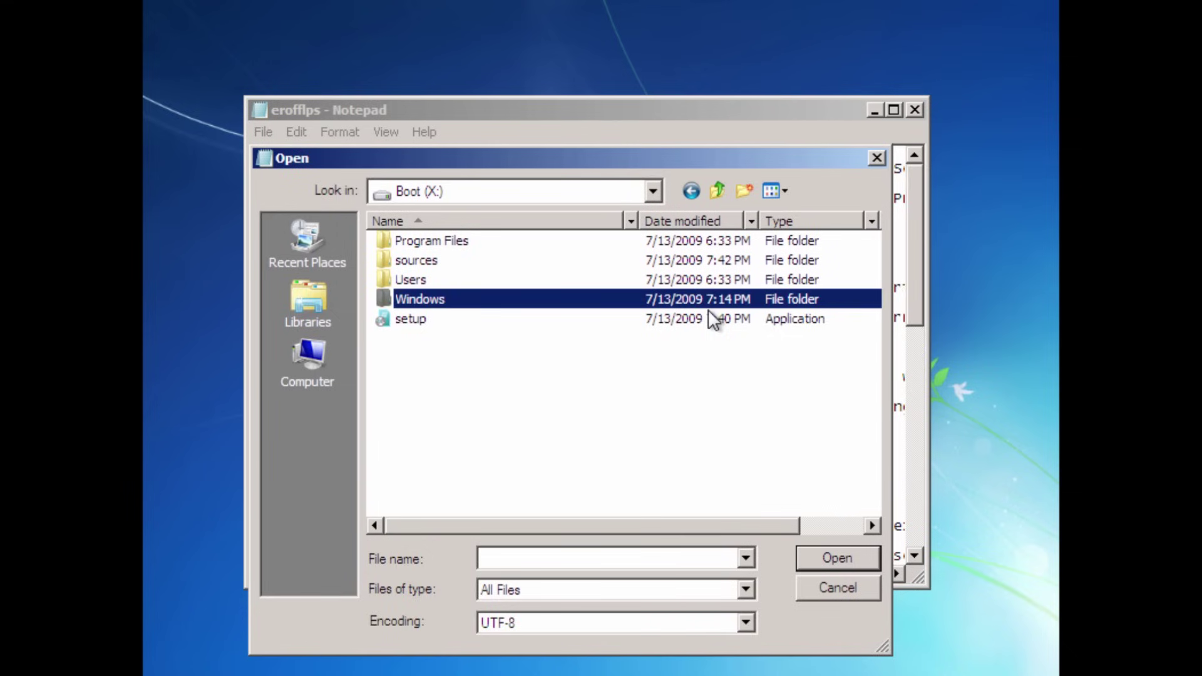
{"action": "left_click", "coordinate": [716, 192]}
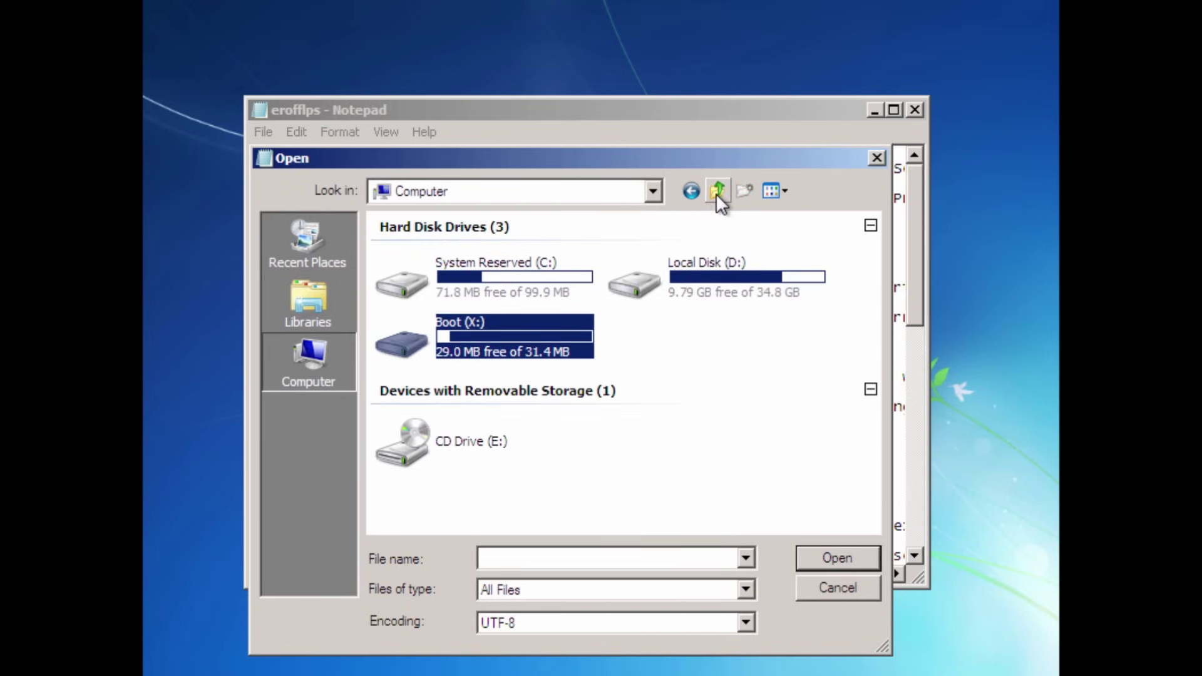
{"action": "left_click", "coordinate": [710, 270]}
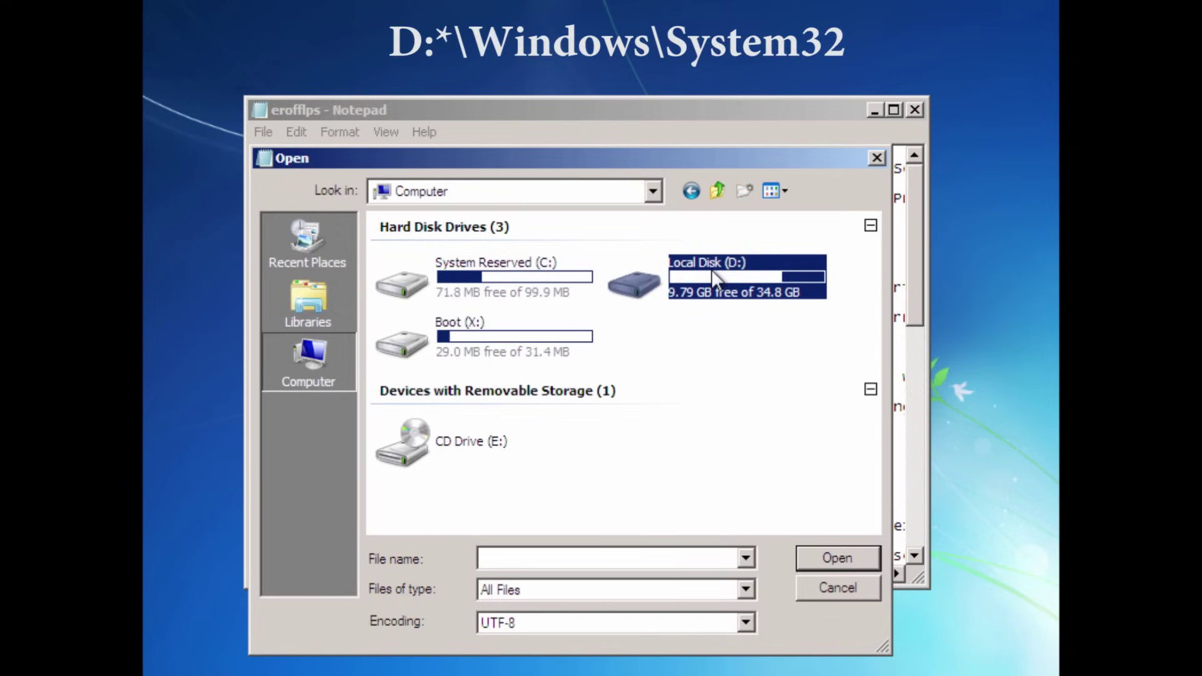
{"action": "double_click", "coordinate": [711, 269]}
{"action": "double_click", "coordinate": [413, 317]}
{"action": "scroll", "coordinate": [423, 338], "scroll_direction": "down", "scroll_amount": 10}
Open System32 and rename Utilman to Utilman1.
{"action": "left_click", "coordinate": [437, 355]}
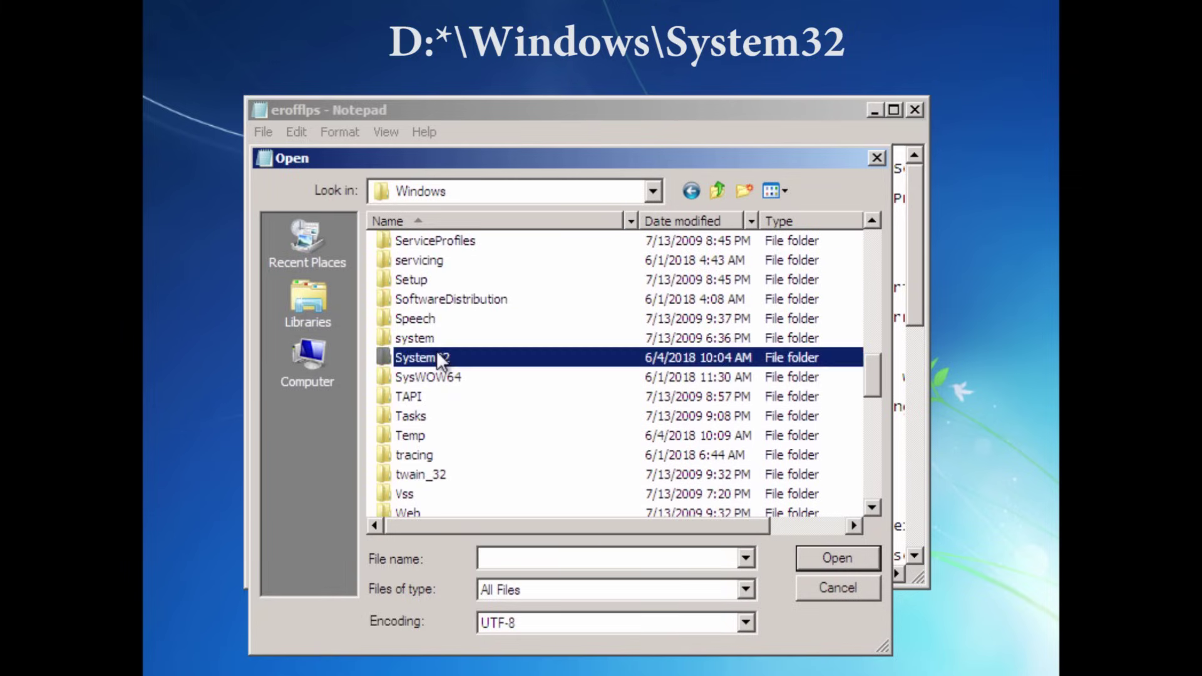
{"action": "double_click", "coordinate": [437, 357]}
{"action": "left_click_drag", "start_coordinate": [872, 235], "coordinate": [872, 460]}
{"action": "left_click", "coordinate": [414, 300]}
{"action": "right_click", "coordinate": [425, 298]}
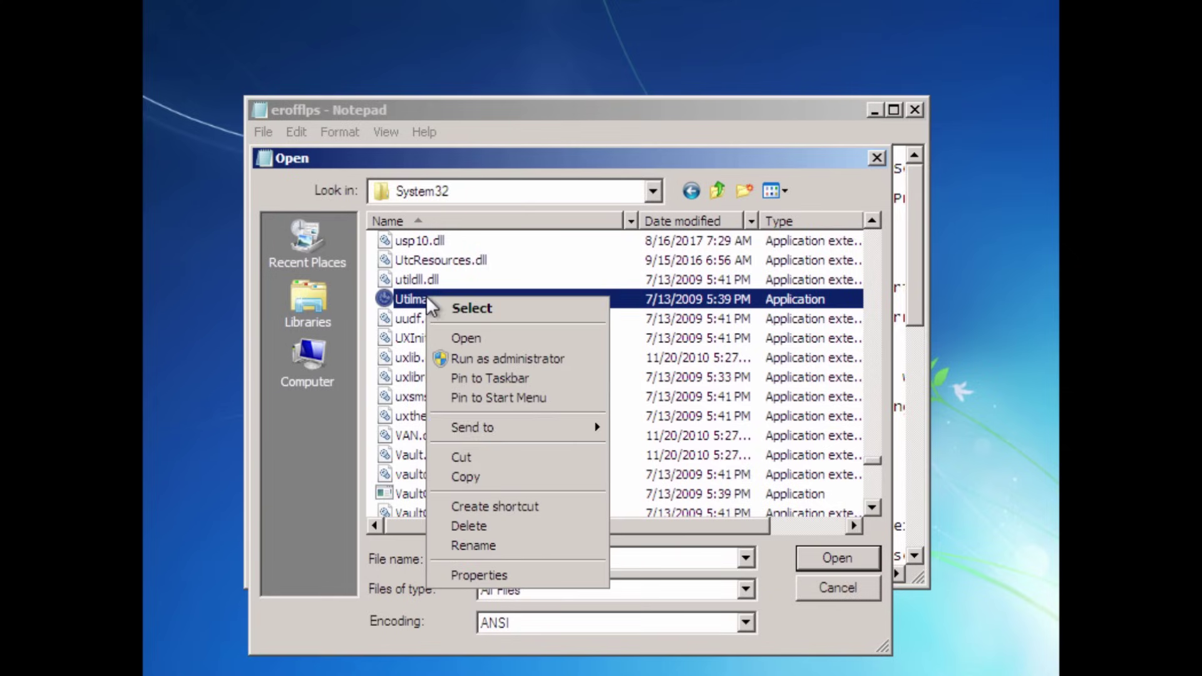
{"action": "left_click", "coordinate": [490, 544]}
{"action": "key", "text": "End"}
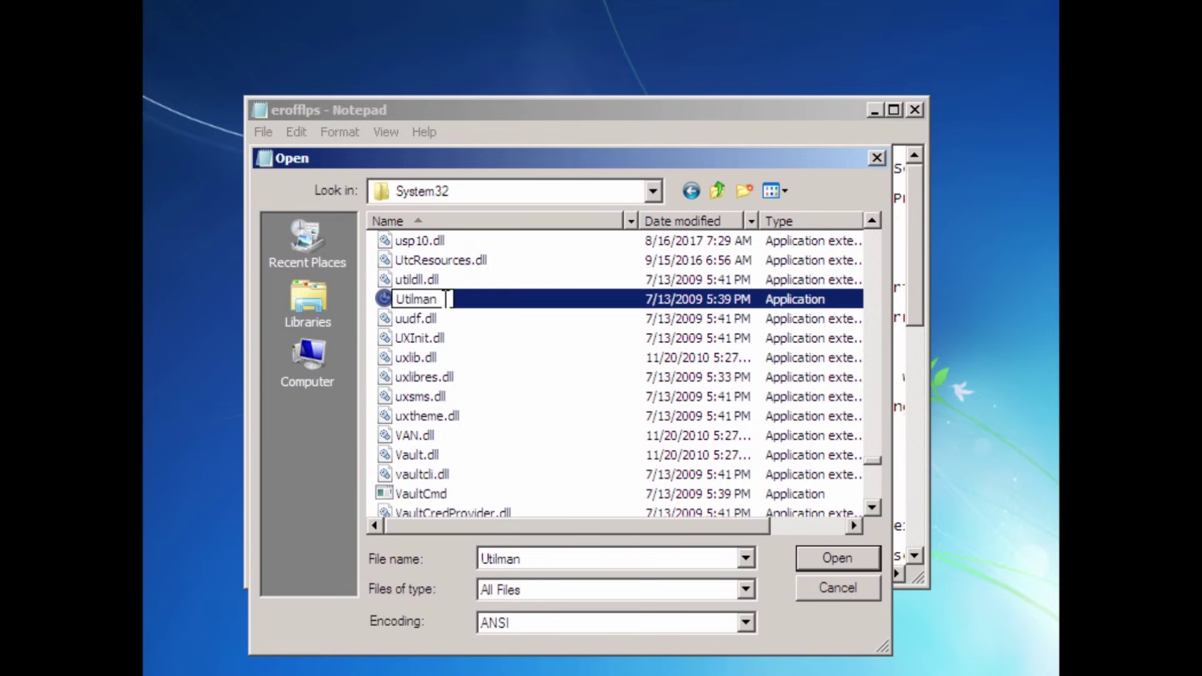
{"action": "type", "text": "1"}
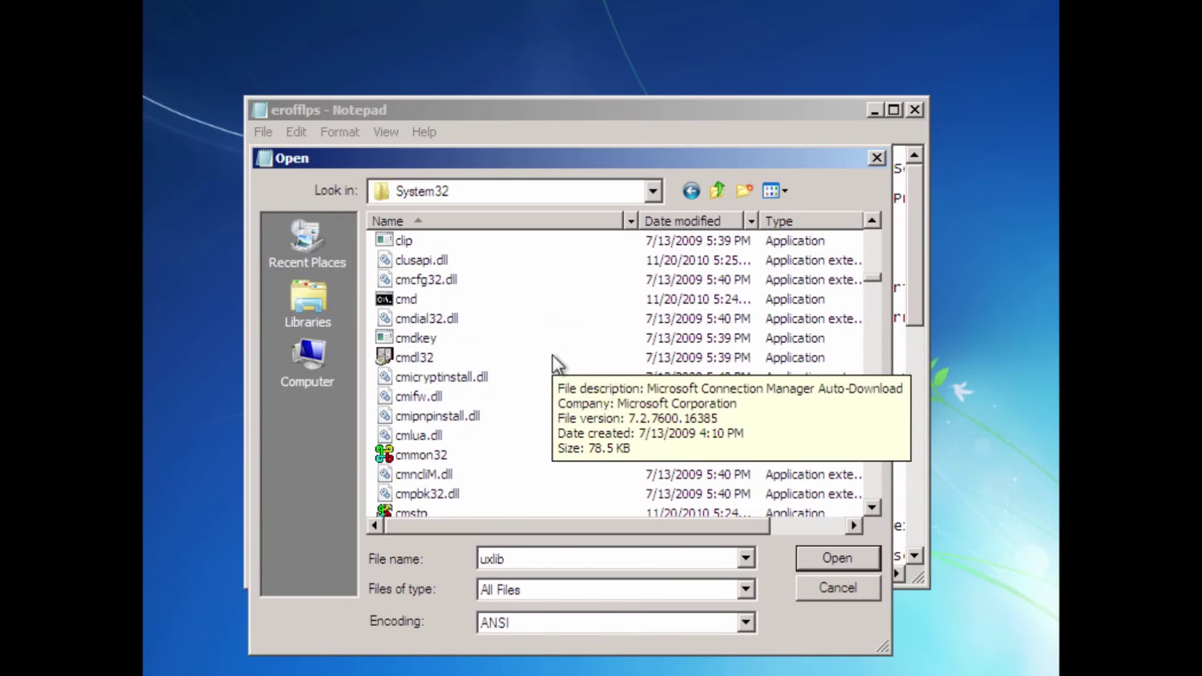
Rename cmd to utilman.
{"action": "left_click", "coordinate": [398, 299]}
{"action": "right_click", "coordinate": [426, 298]}
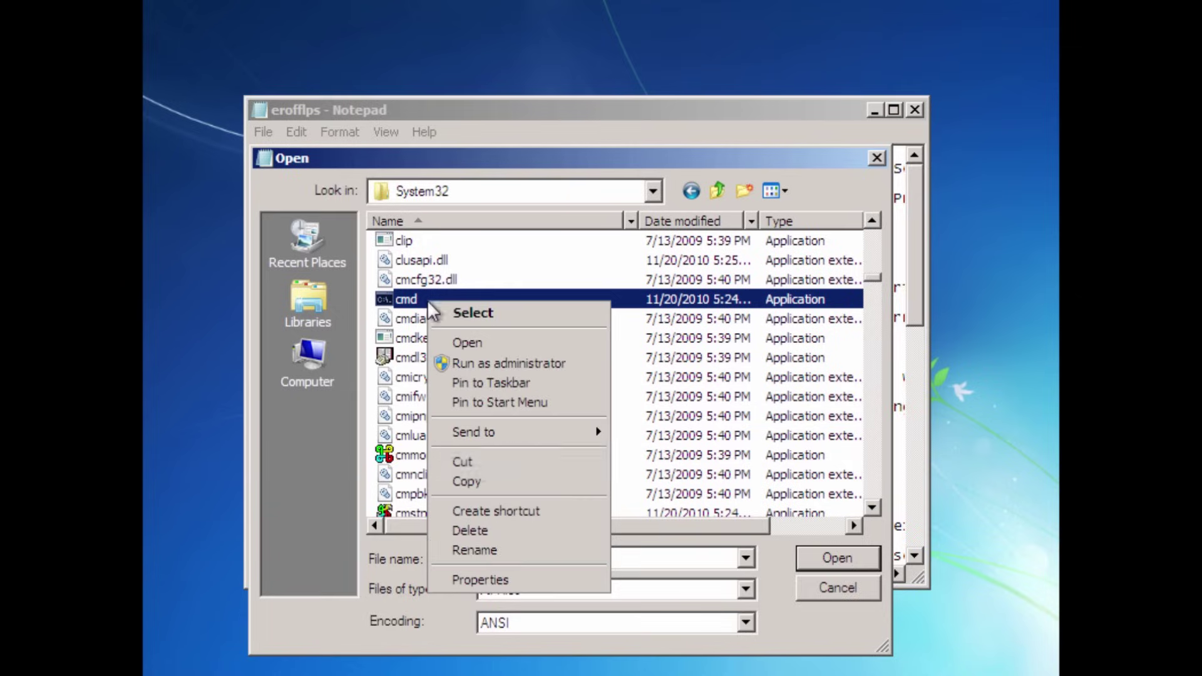
{"action": "left_click", "coordinate": [490, 543]}
{"action": "type", "text": "u"}
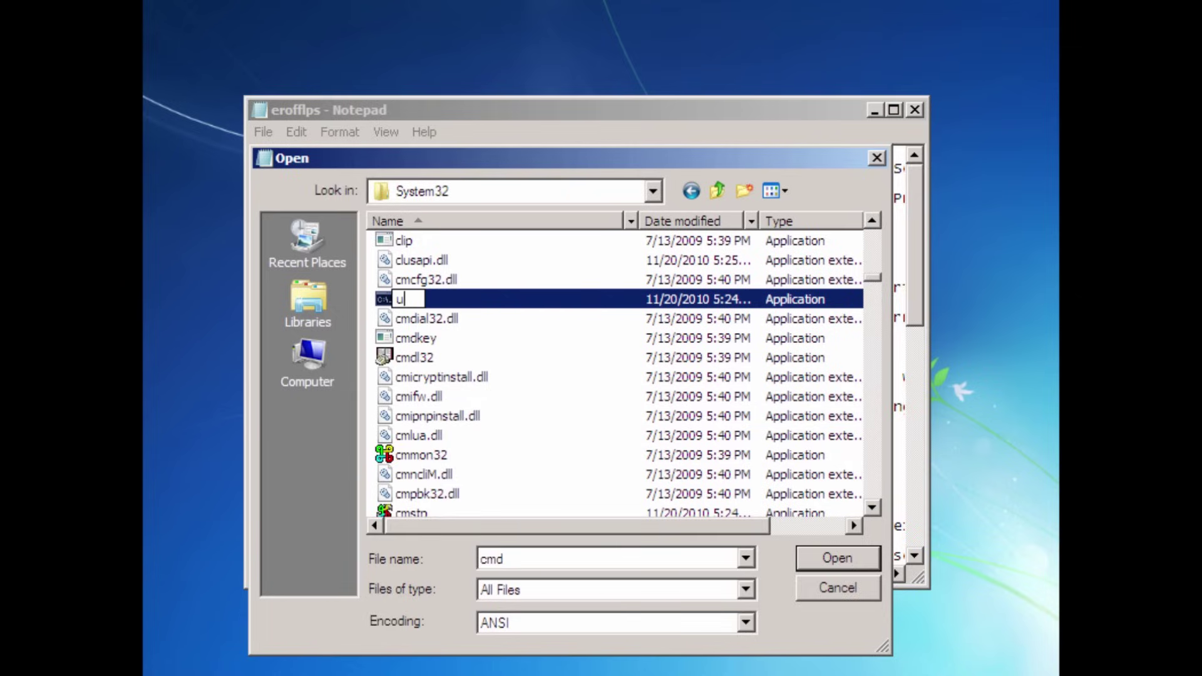
{"action": "type", "text": "tilman"}
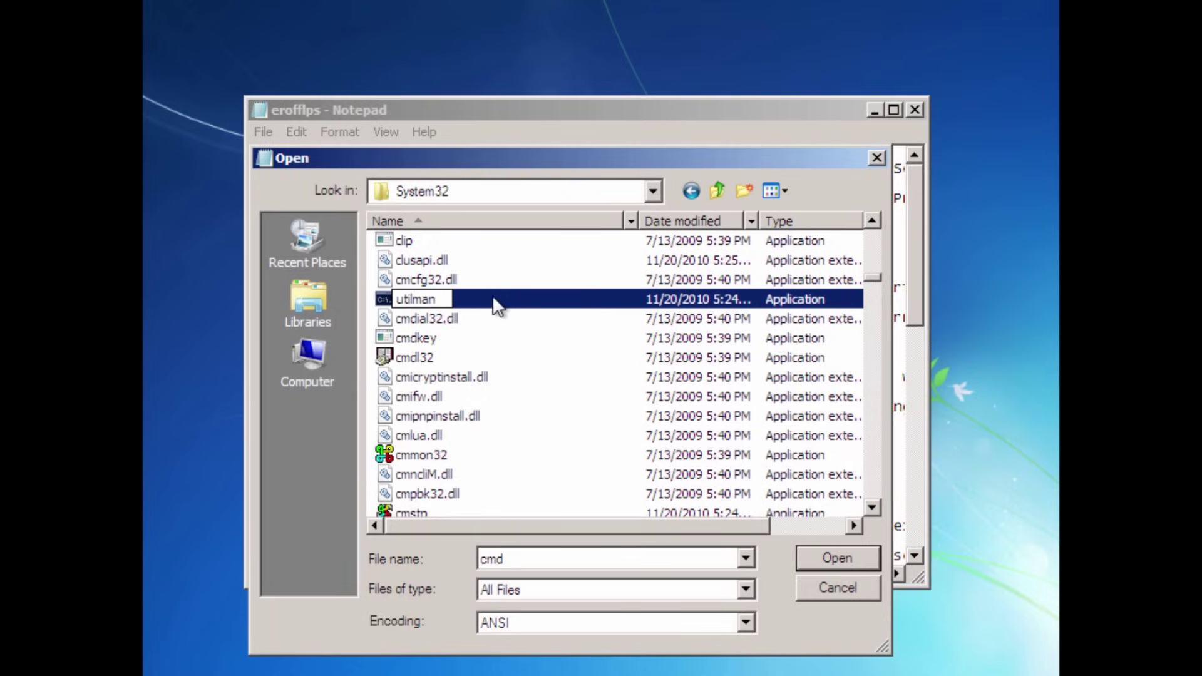
{"action": "left_click", "coordinate": [496, 298]}
Close the Open dialog, Notepad and the repair report, then confirm exit and restart.
{"action": "left_click", "coordinate": [845, 593]}
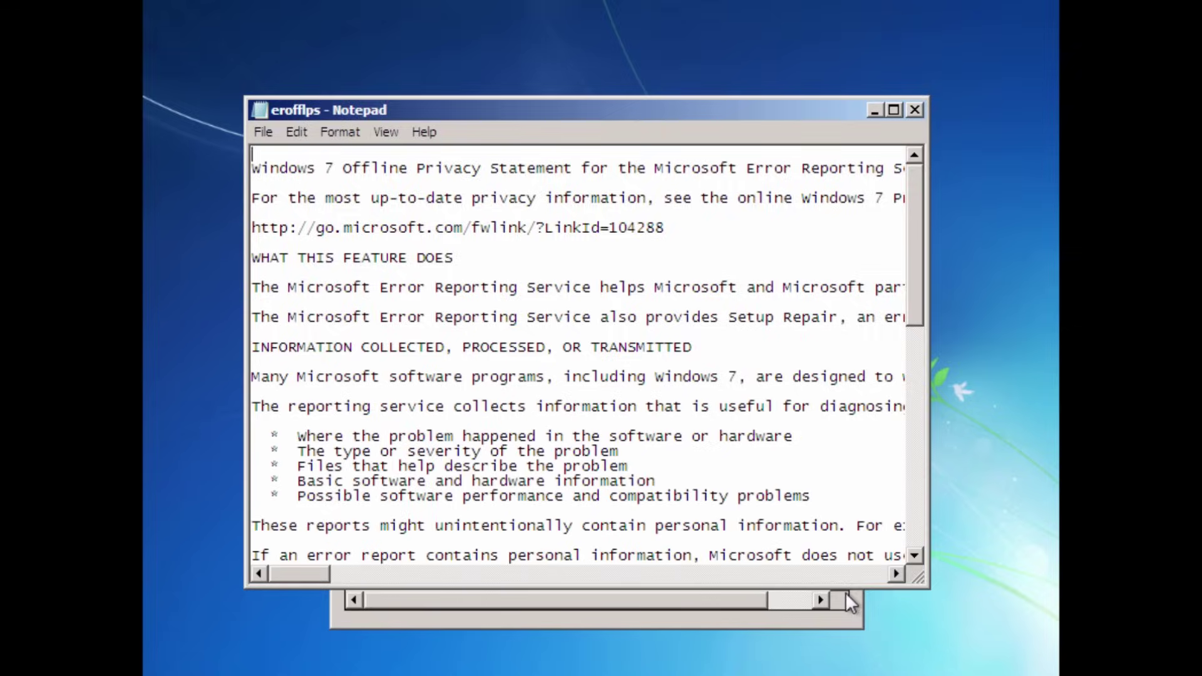
{"action": "left_click", "coordinate": [915, 111]}
{"action": "left_click", "coordinate": [850, 207]}
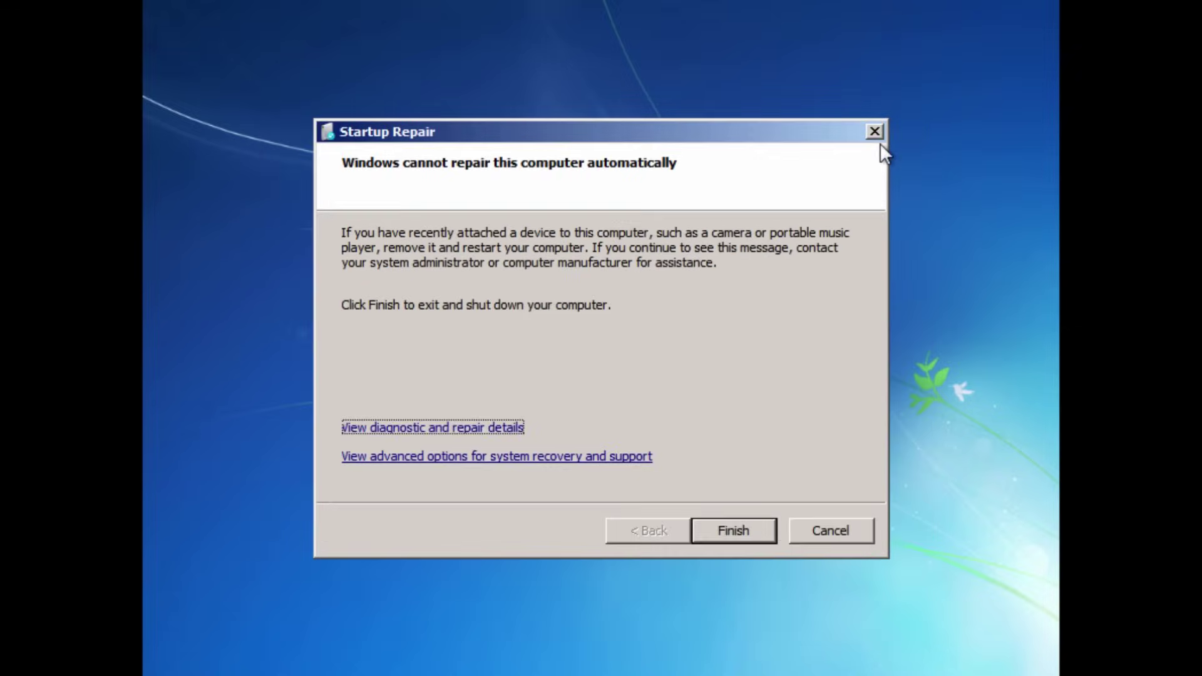
{"action": "left_click", "coordinate": [875, 132]}
{"action": "left_click", "coordinate": [685, 398]}
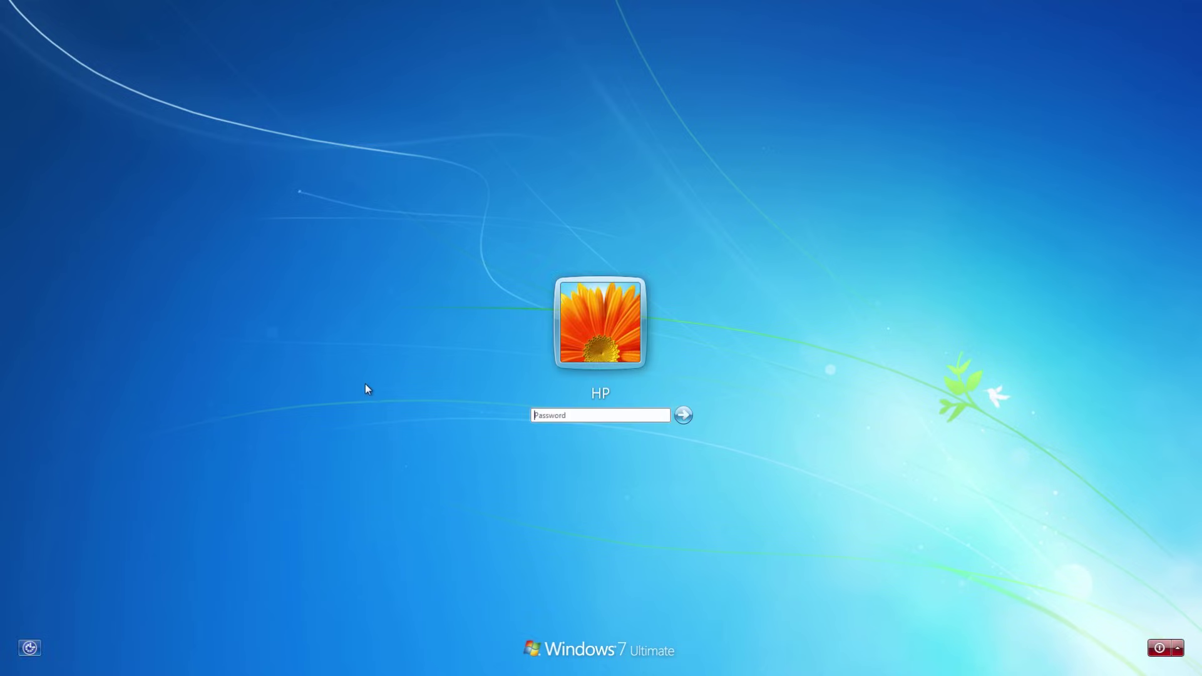
Launch the console via Ease of Access and run whoami, showing nt authority\system.
{"action": "left_click", "coordinate": [31, 648]}
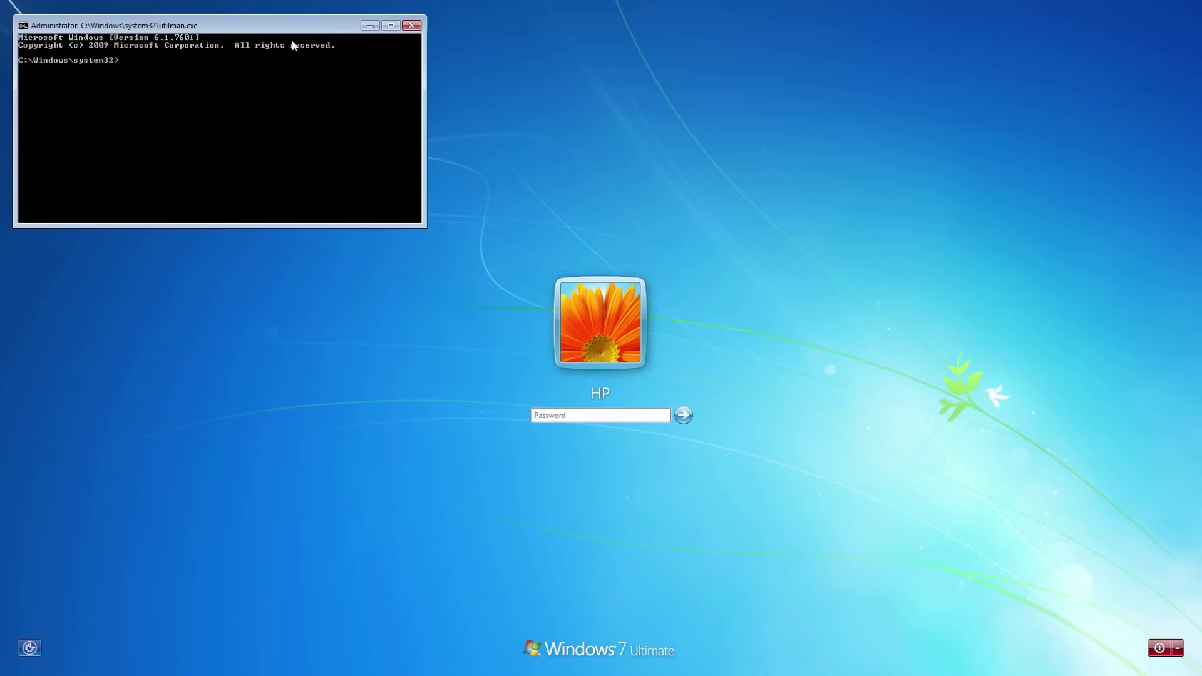
{"action": "type", "text": "whoa"}
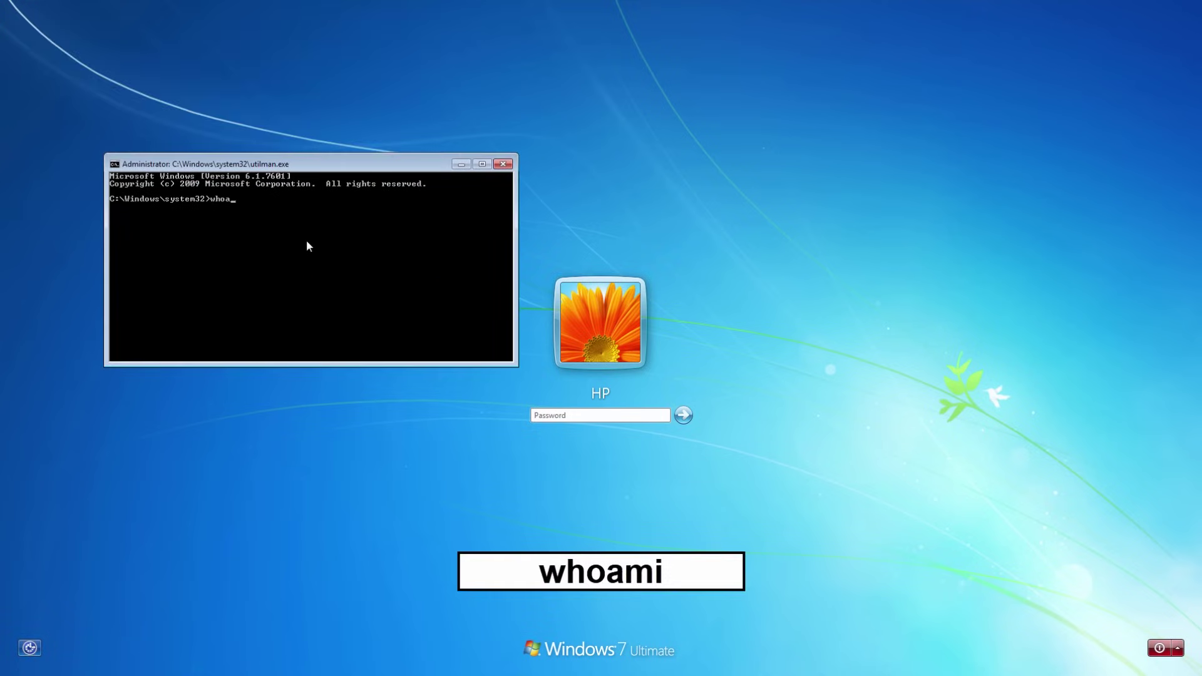
{"action": "type", "text": "mi"}
{"action": "key", "text": "Return"}
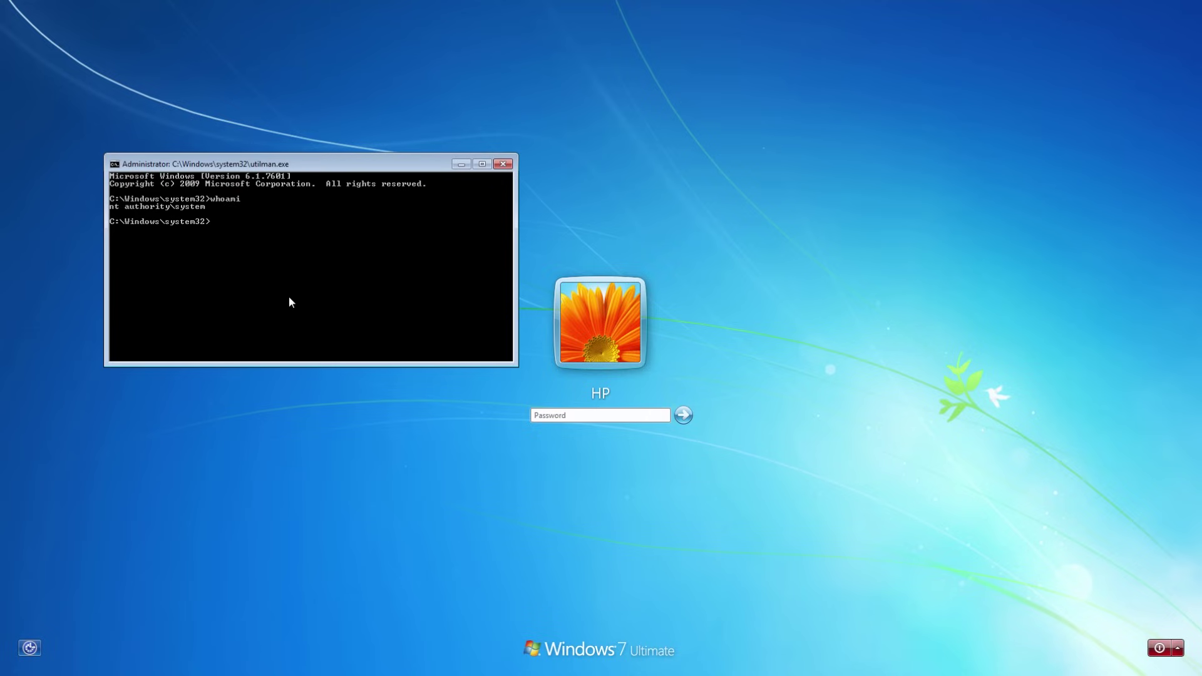
{"action": "type", "text": "net"}
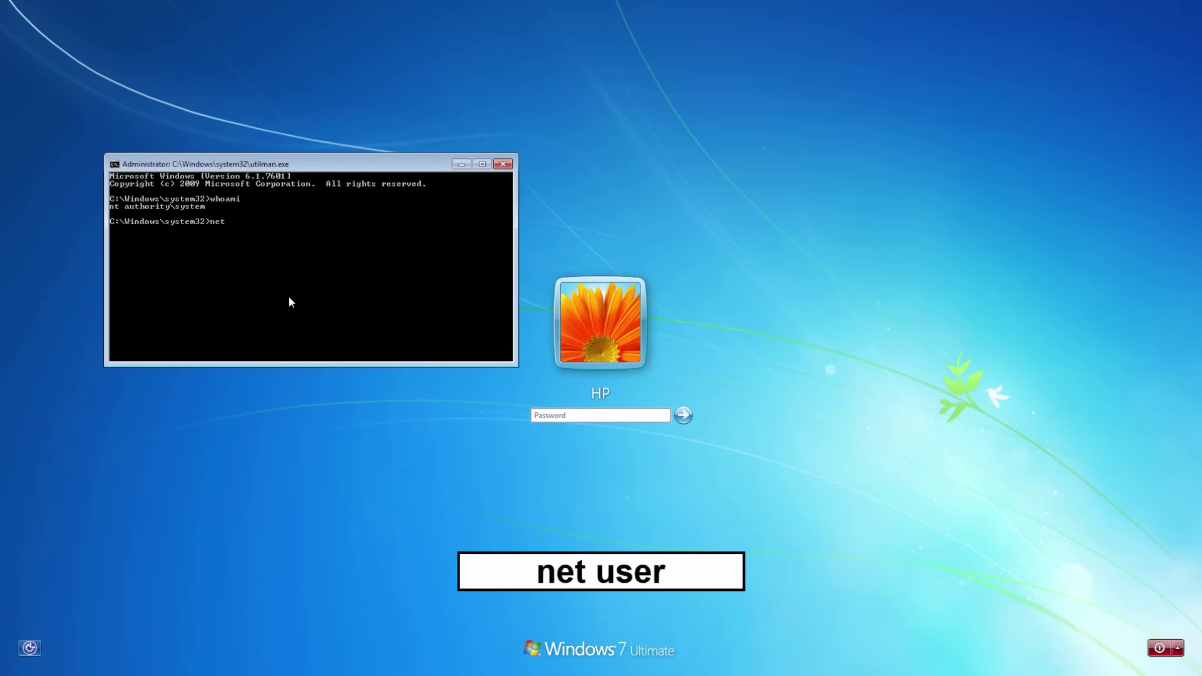
{"action": "type", "text": " user"}
Run net user, then net user hp * and enter the new password twice.
{"action": "key", "text": "Return"}
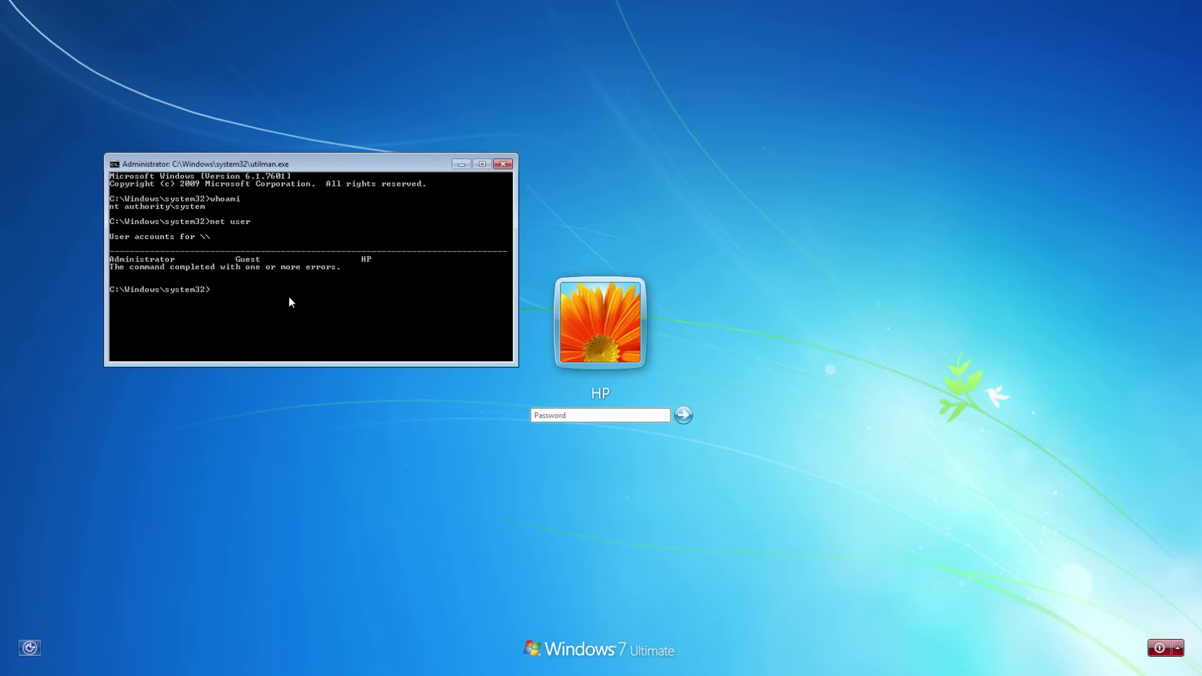
{"action": "type", "text": "net u"}
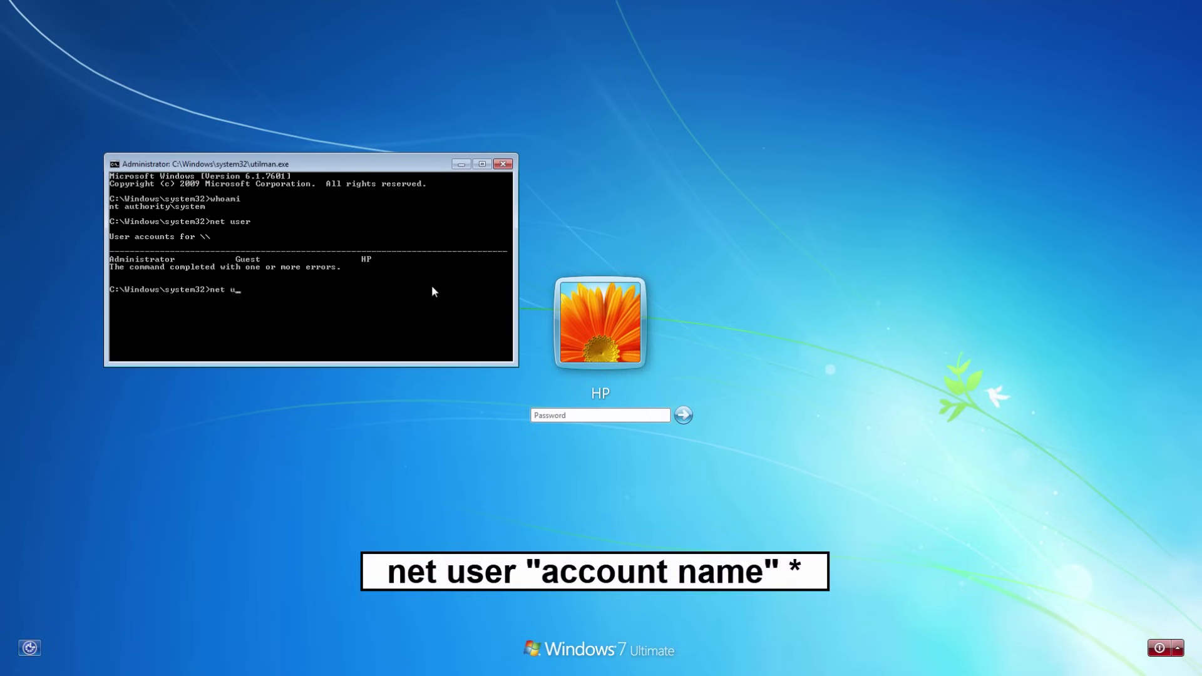
{"action": "type", "text": "ser"}
{"action": "type", "text": " hp *"}
{"action": "key", "text": "Return"}
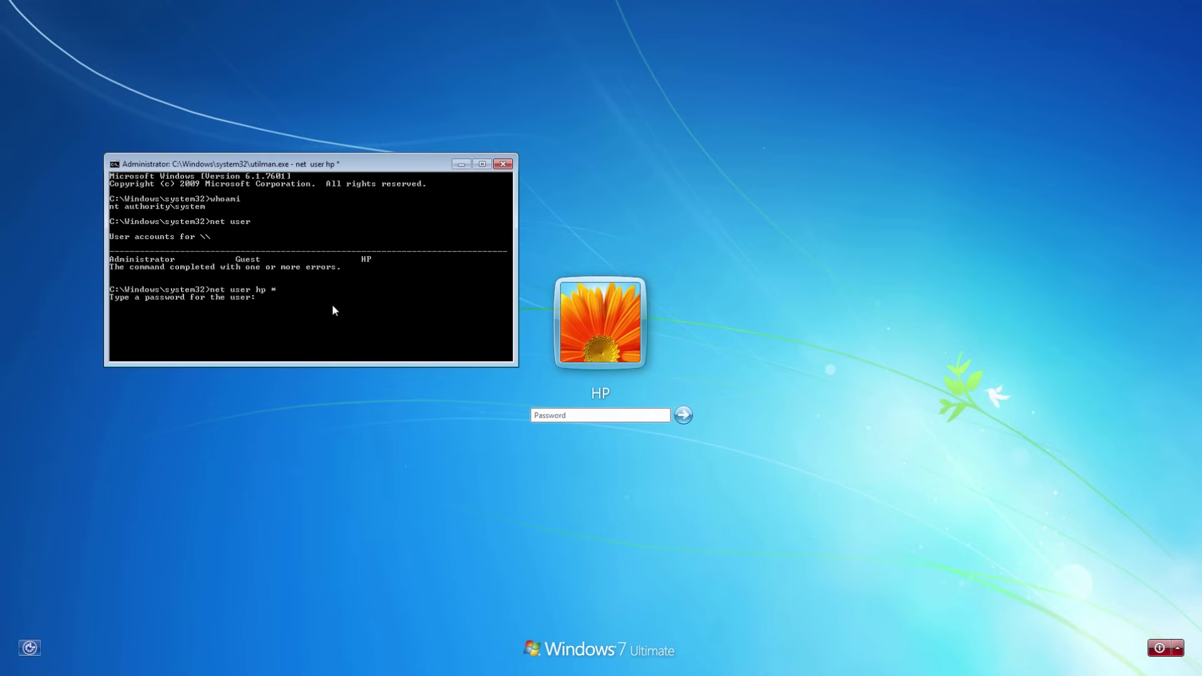
{"action": "key", "text": "Return"}
{"action": "key", "text": "Return"}
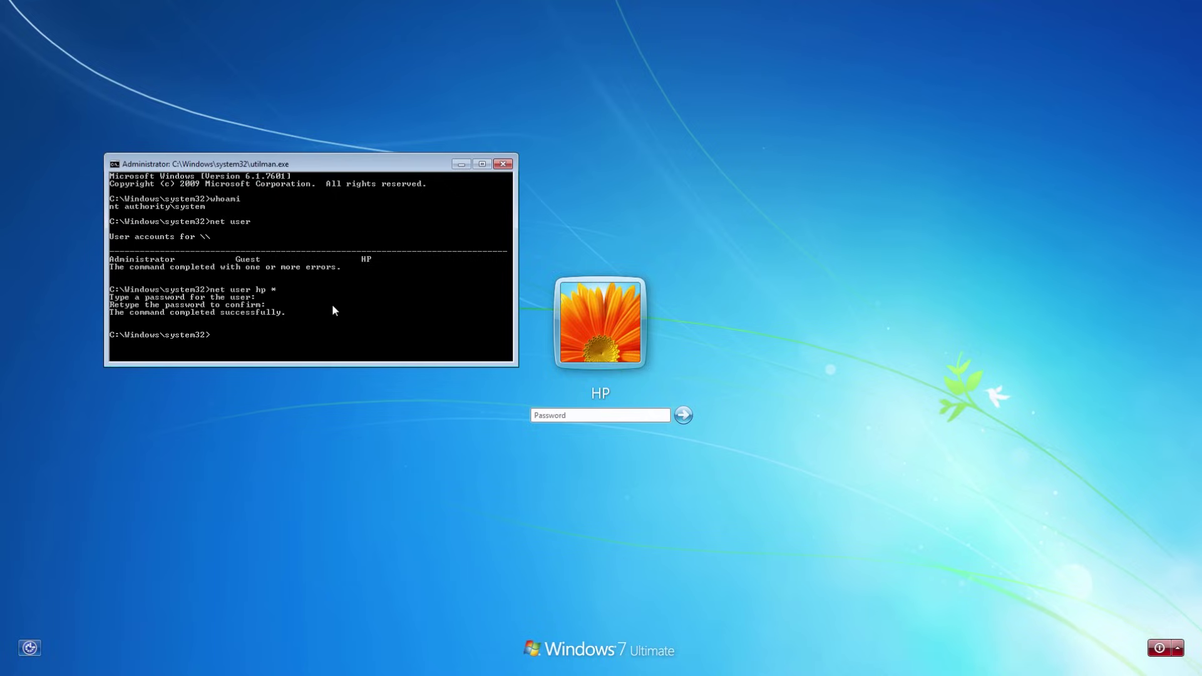
Close the console and sign in to HP with the new password.
{"action": "left_click", "coordinate": [505, 165]}
{"action": "left_click", "coordinate": [684, 416]}
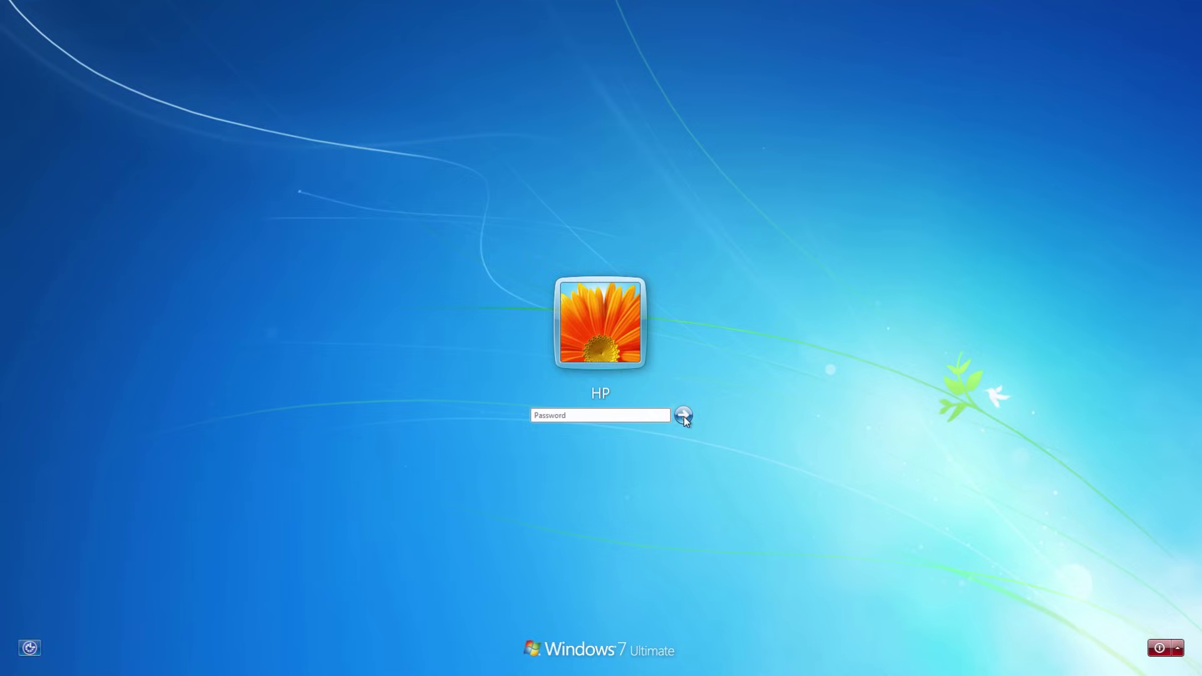